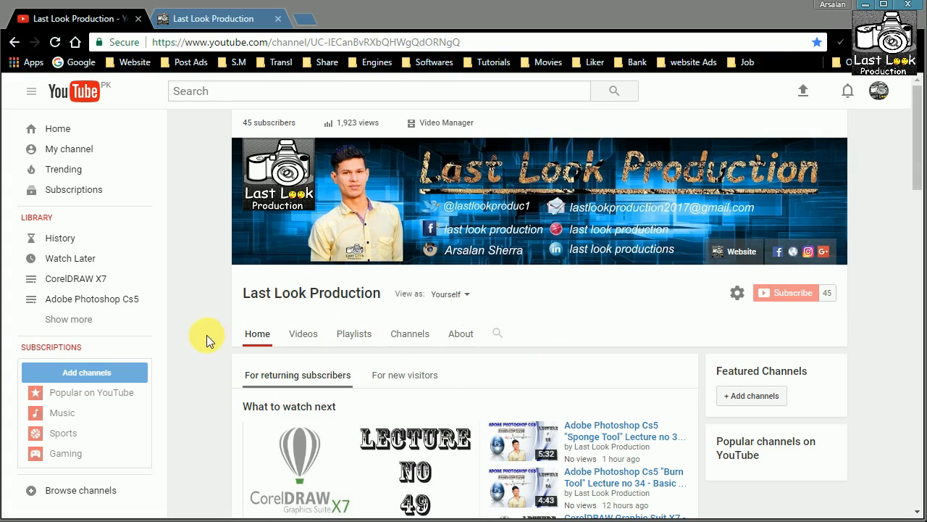
Look through the Last Look Production YouTube channel page down to its popular uploads
scroll(207, 335, "down", 4)
scroll(222, 333, "down", 10)
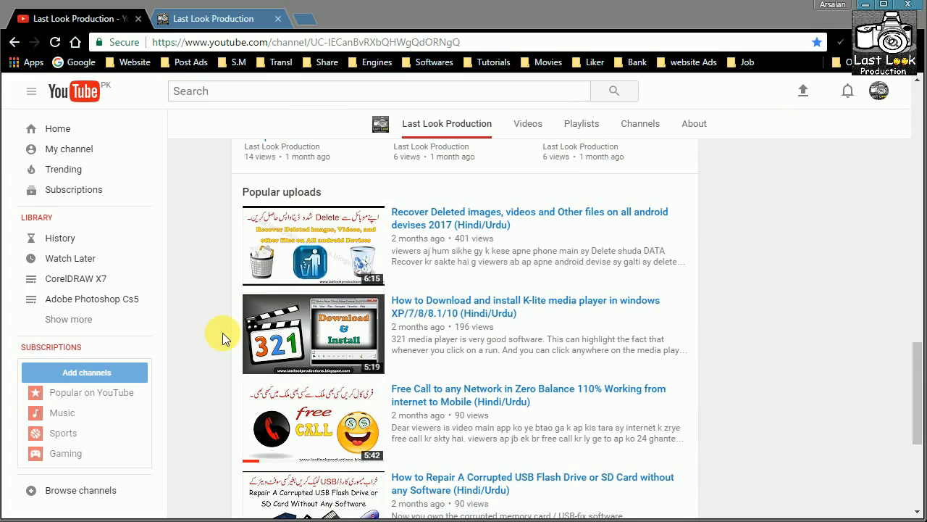
scroll(223, 333, "up", 10)
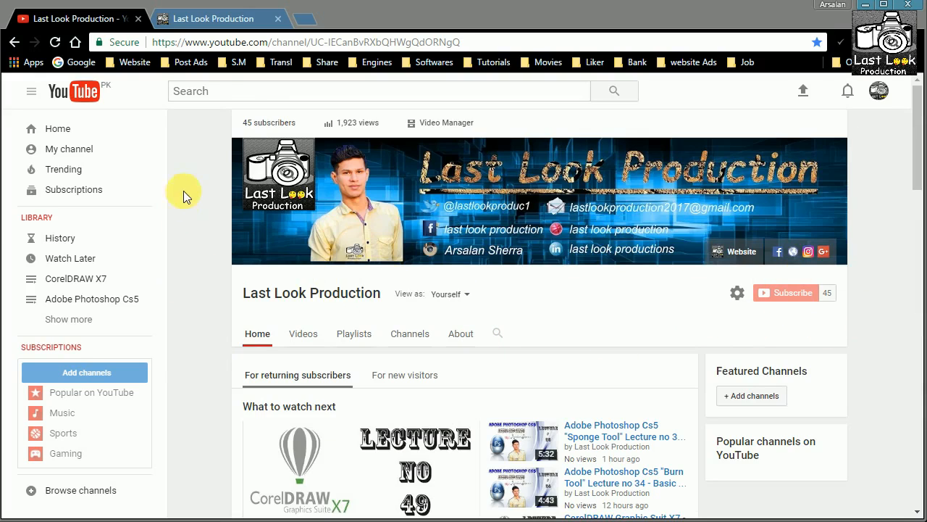
Switch to the Last Look Production blog and look through its software categories, posts and footer
left_click(202, 25)
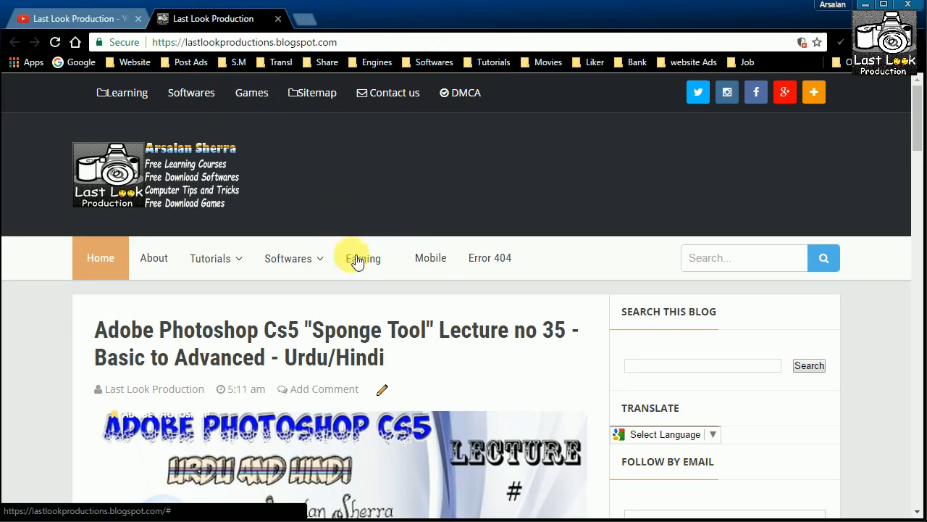
mouse_move(317, 271)
scroll(308, 217, "down", 3)
scroll(307, 116, "up", 1)
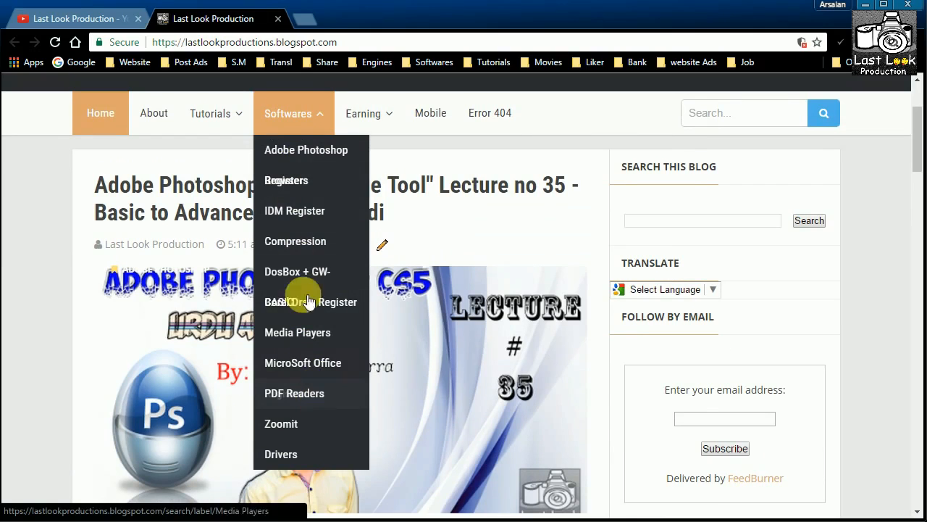
scroll(306, 196, "up", 2)
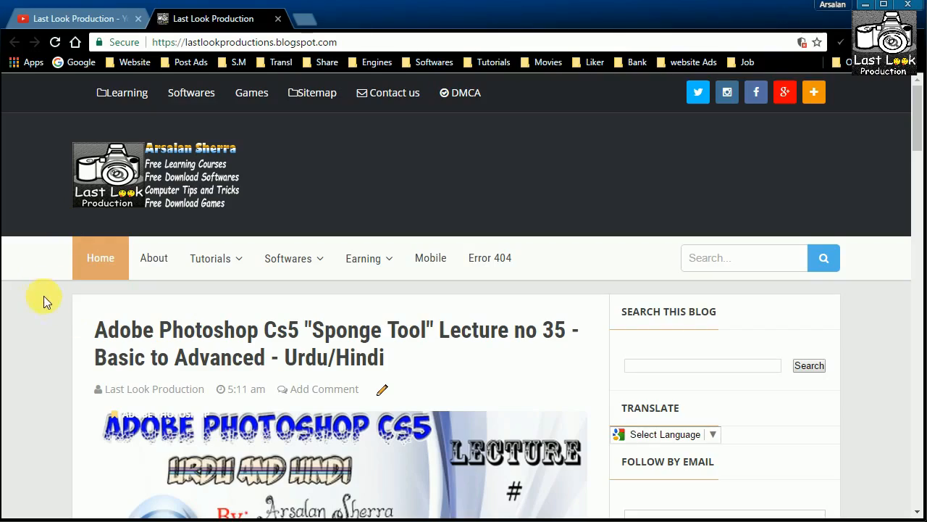
scroll(44, 296, "down", 20)
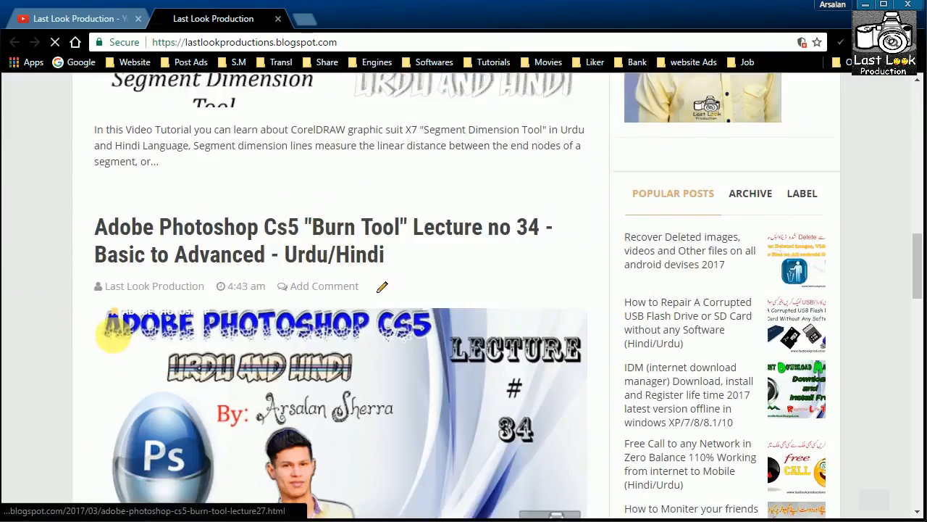
scroll(79, 331, "down", 5)
scroll(78, 331, "up", 15)
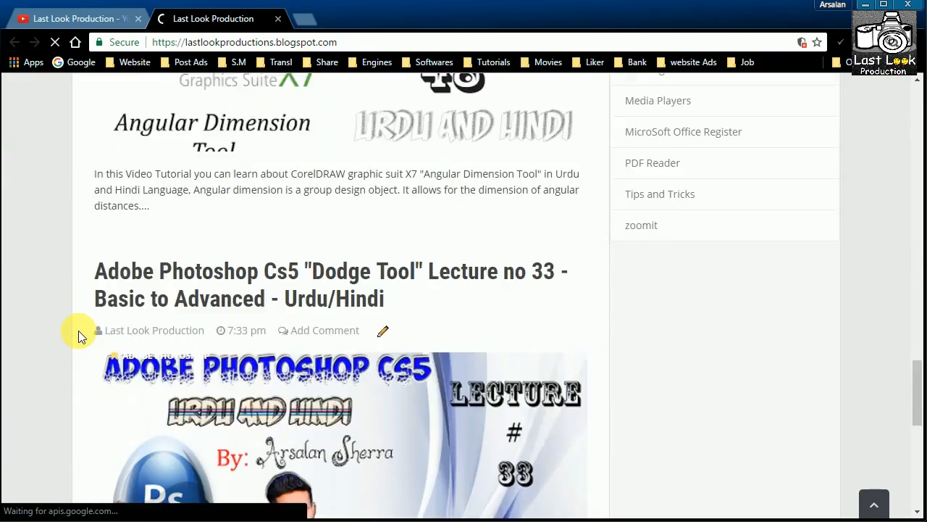
scroll(78, 330, "down", 15)
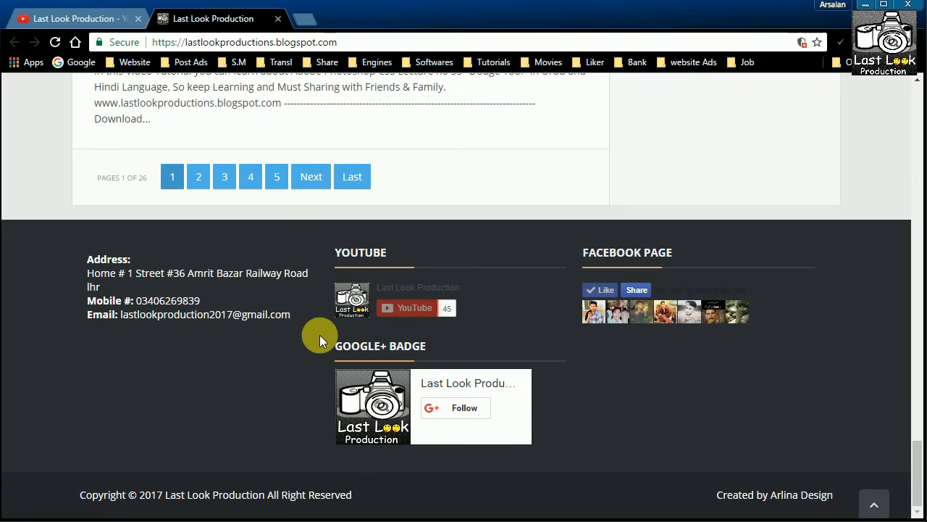
scroll(44, 309, "up", 10)
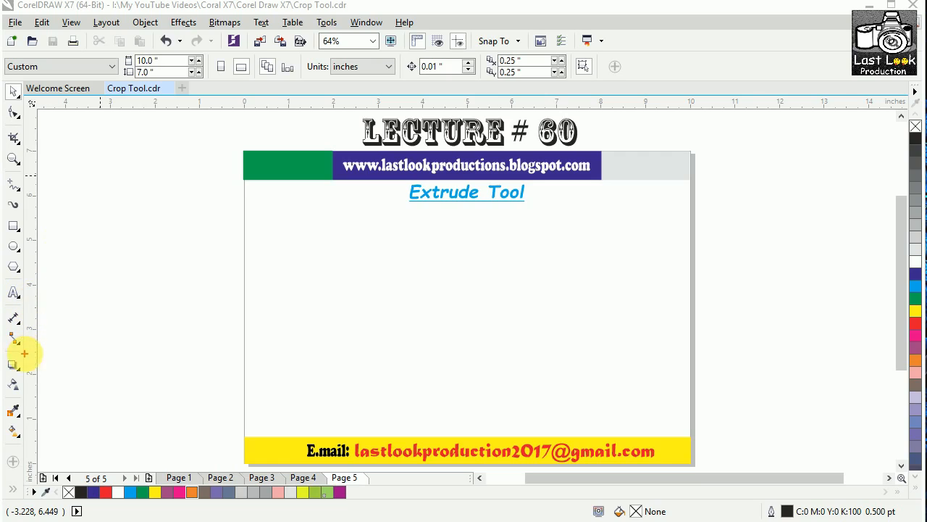
Switch to CorelDRAW and locate the Extrude tool among the interactive effect tools
left_click_drag(27, 365, 105, 365)
mouse_move(40, 357)
left_mouse_down()
mouse_move(20, 362)
mouse_move(34, 382)
left_mouse_up()
key("Escape")
left_click(18, 370)
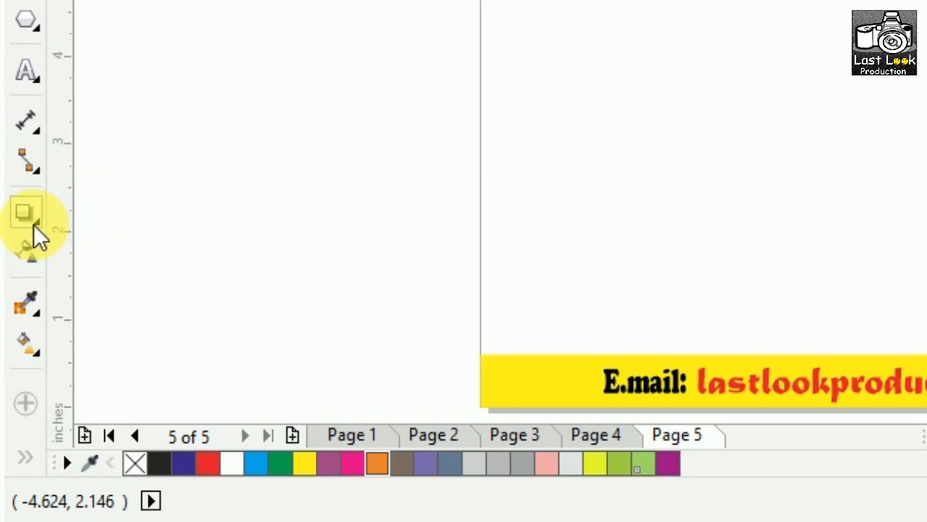
left_click(34, 225)
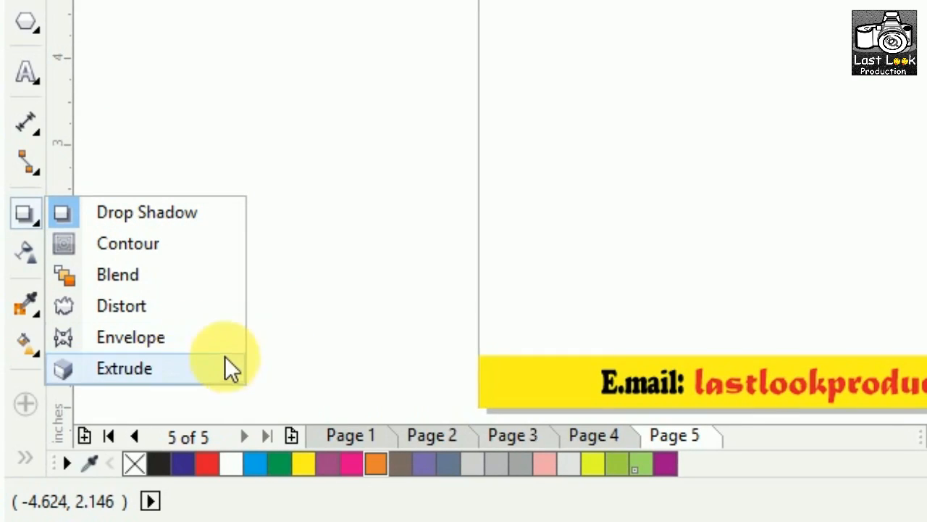
left_click(274, 335)
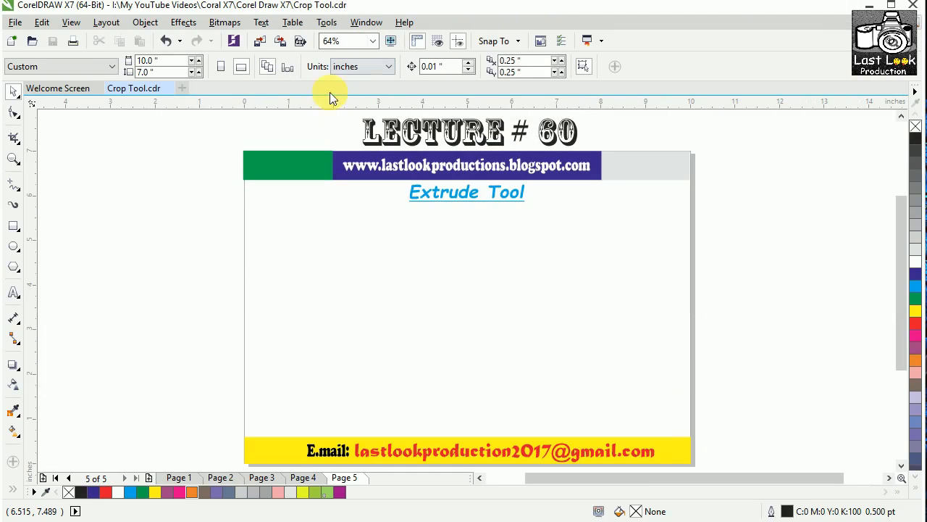
Draw two horizontal straight lines about 5 in long with the Freehand tool, one below the other in the empty area left of the page
left_click_drag(577, 478, 533, 478)
left_click(18, 186)
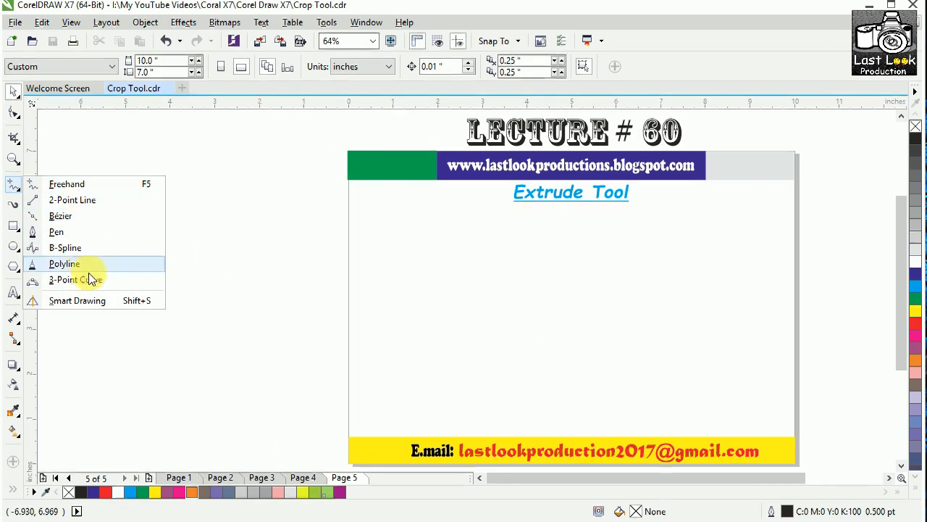
left_click(18, 319)
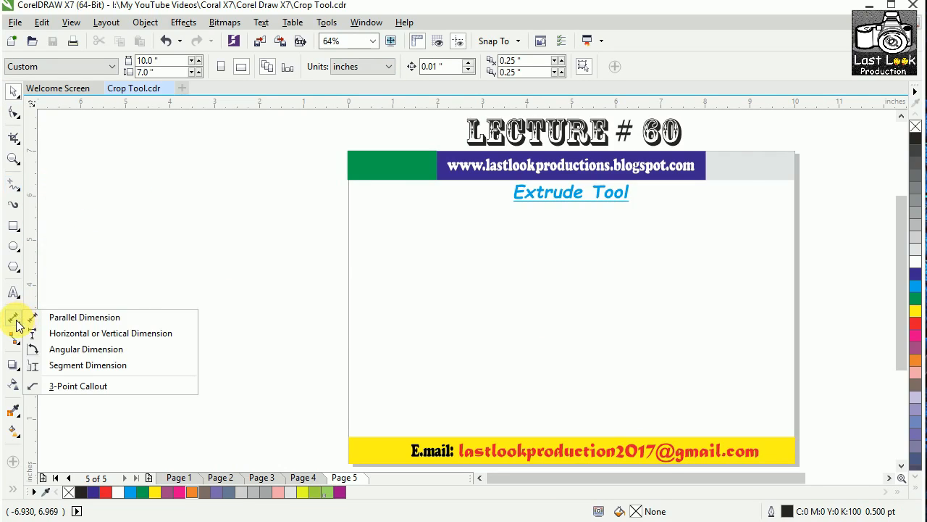
left_click(15, 185)
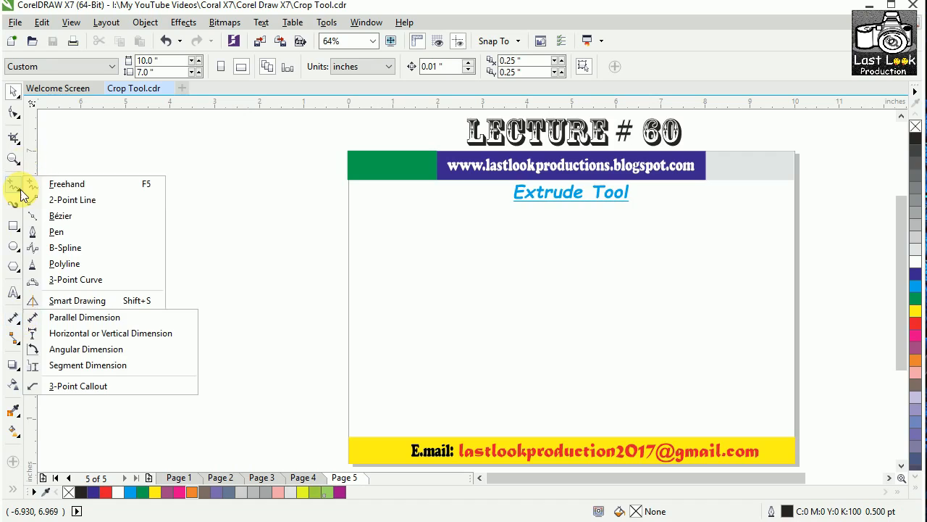
left_click(65, 185)
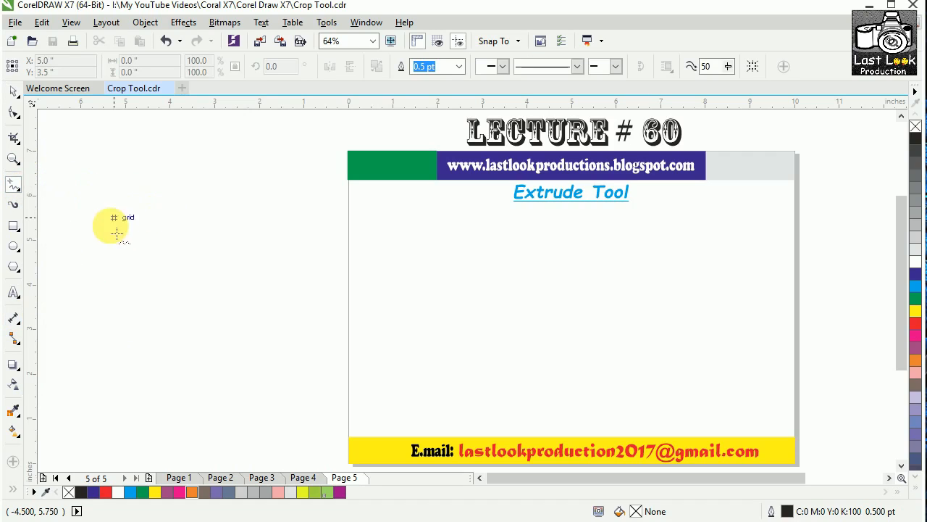
left_click(69, 184)
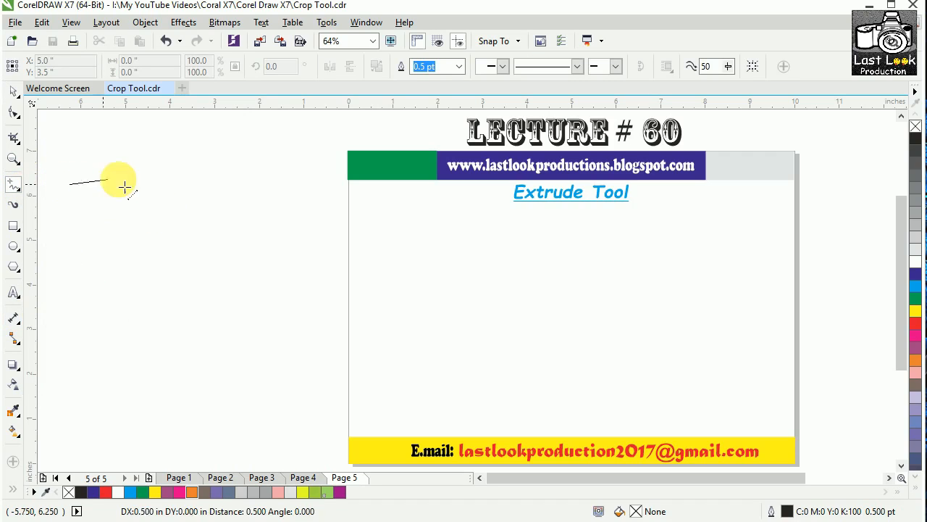
left_click(298, 184)
left_click(70, 229)
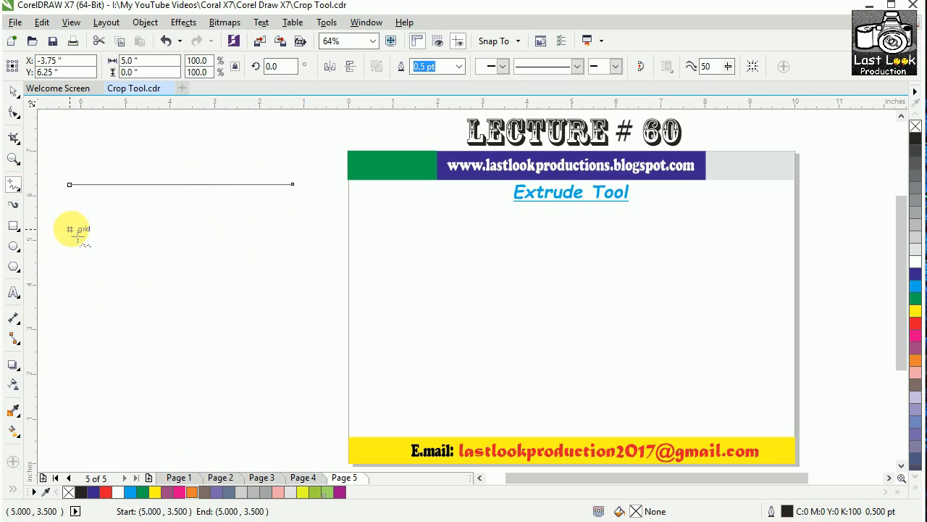
left_click(304, 240)
Draw two more horizontal Freehand lines below the first pair, about 5 in and 5.25 in long
left_click(69, 285)
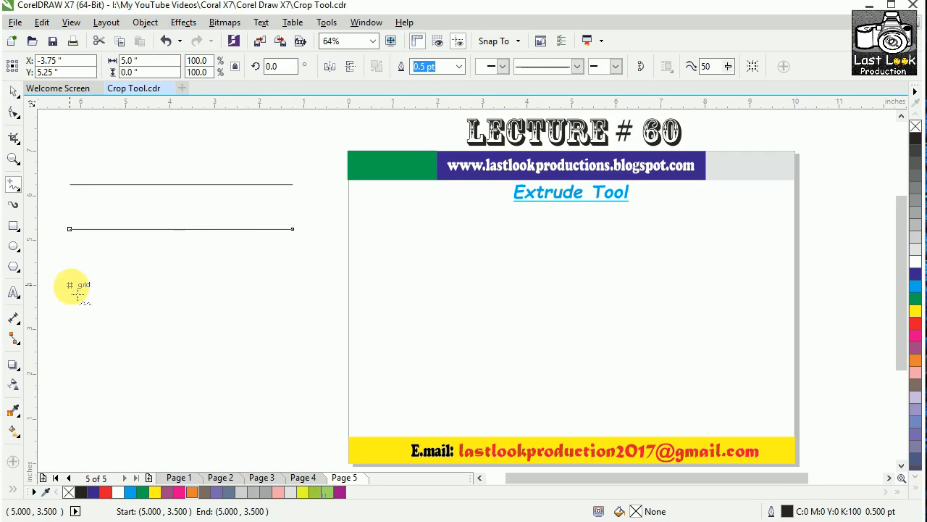
left_click(304, 289)
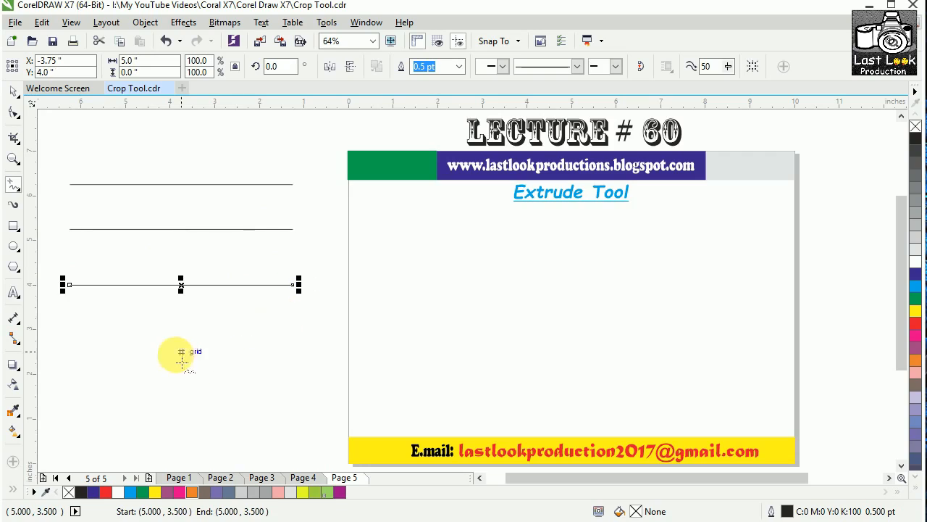
left_click(69, 341)
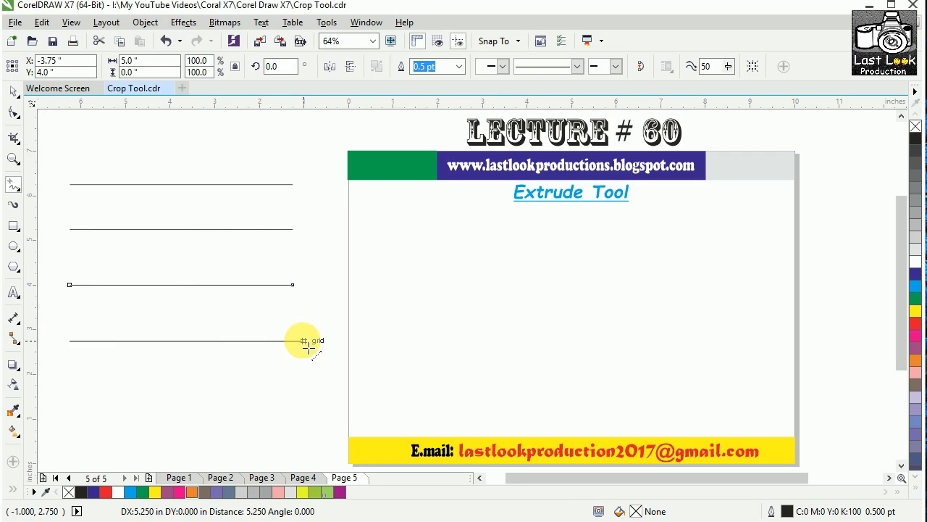
left_click(305, 342)
Select all four lines and give them a yellow outline 12 pt wide
left_click(13, 92)
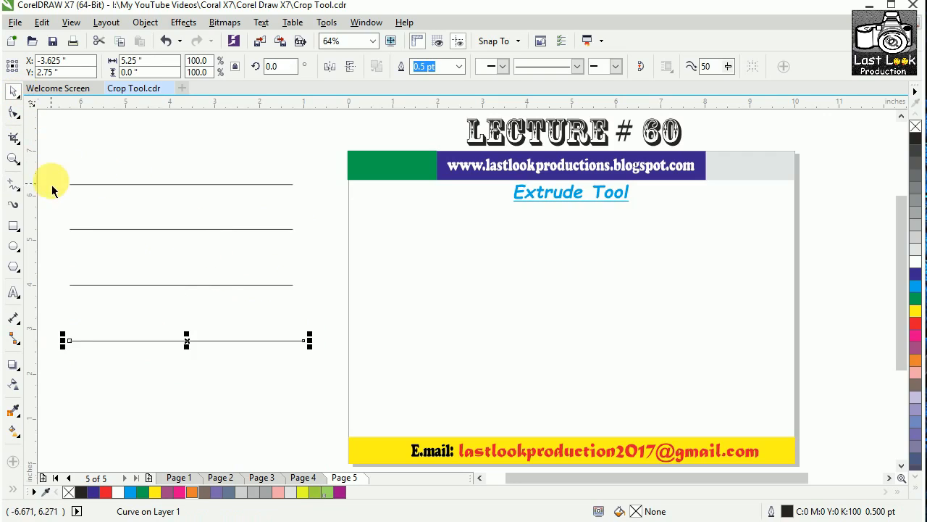
left_click_drag(46, 166, 321, 356)
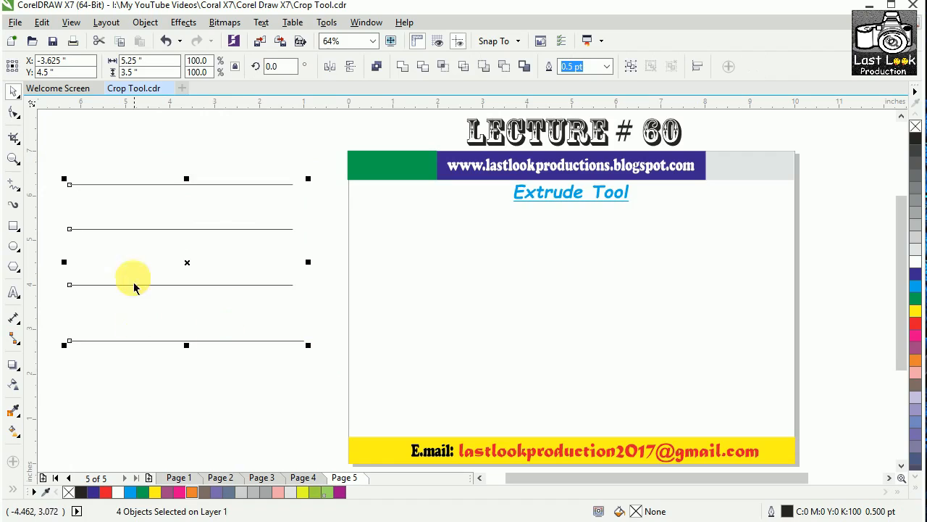
right_click(916, 291)
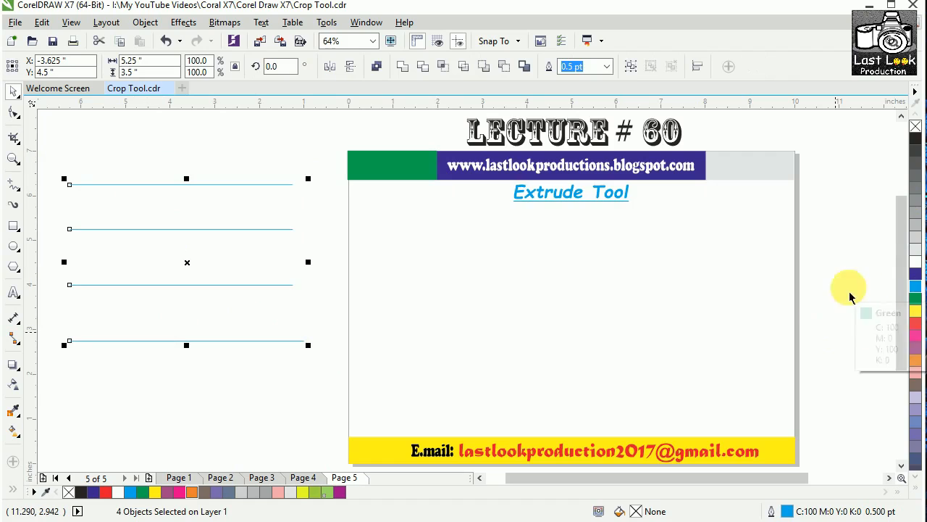
right_click(916, 311)
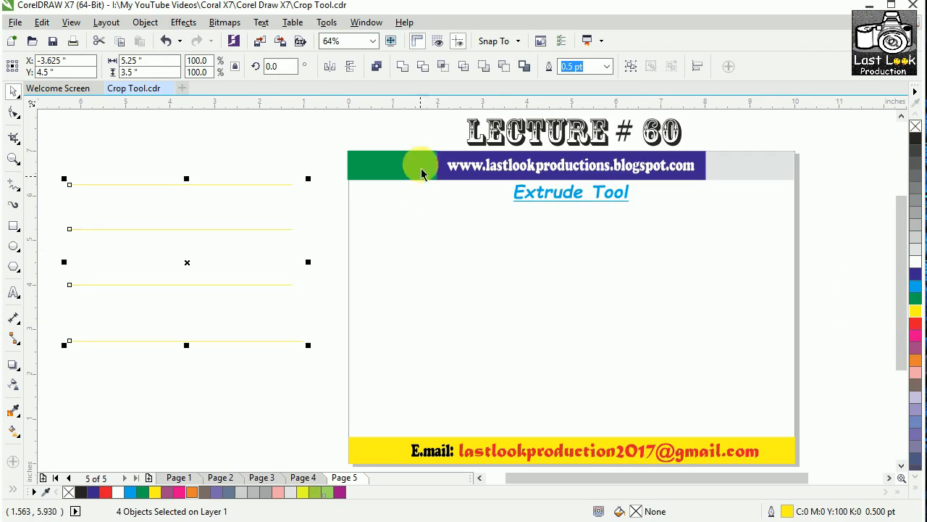
left_click(607, 66)
left_click(598, 173)
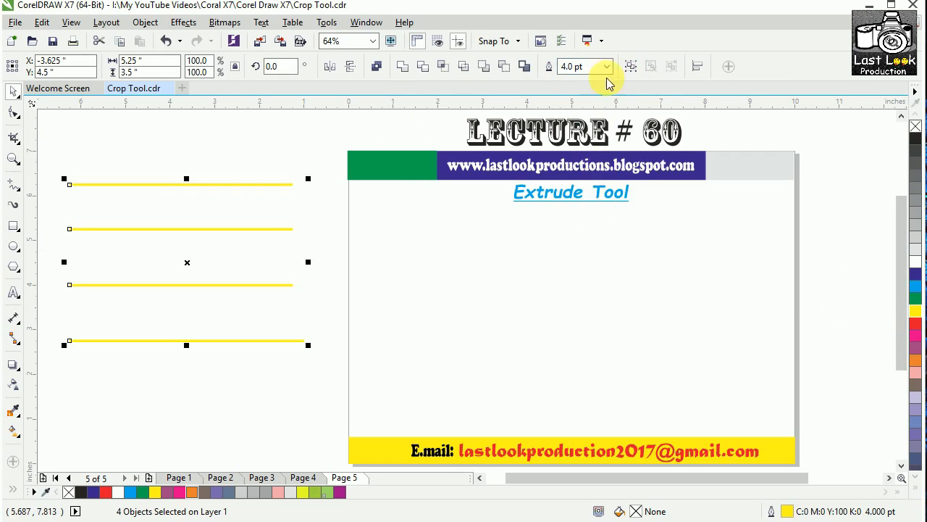
left_click(606, 66)
left_click(612, 201)
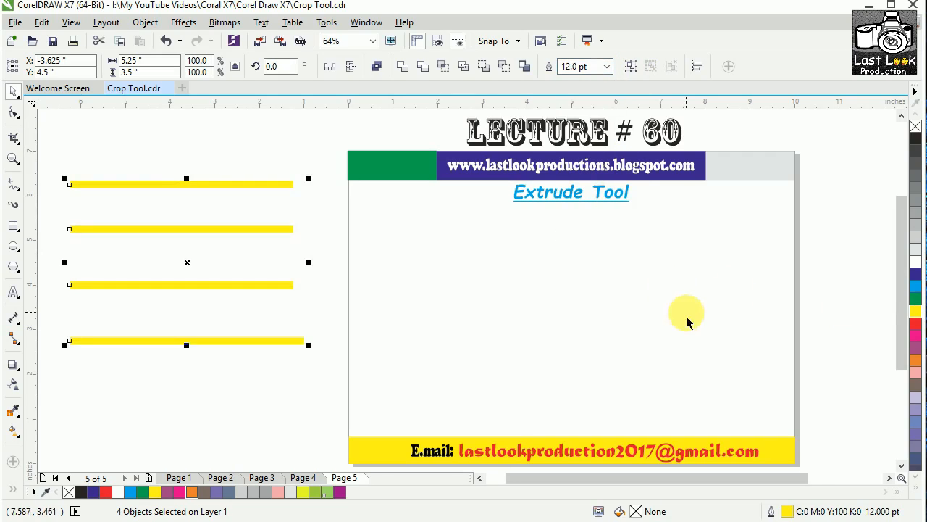
Try several outline colours and a magenta fill on the four lines, and delete all of them
right_click(916, 323)
right_click(916, 335)
right_click(916, 373)
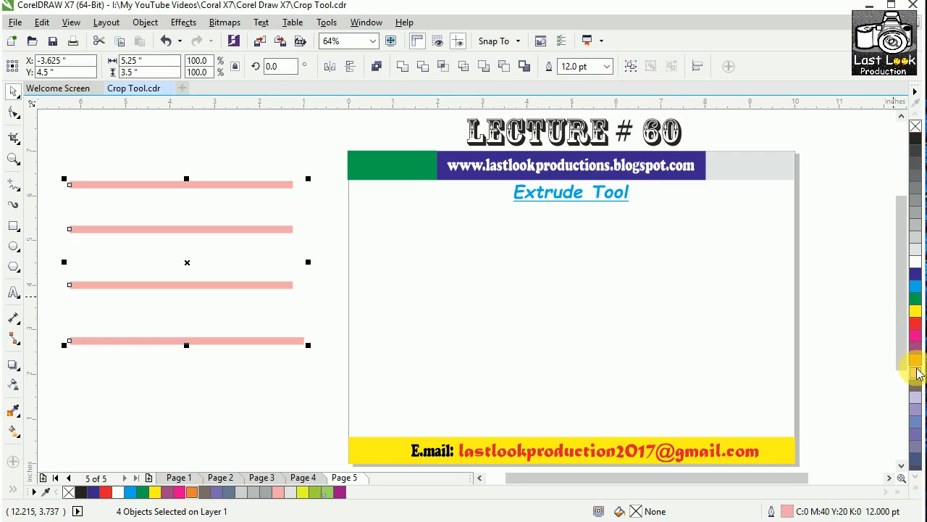
right_click(916, 305)
right_click(915, 286)
right_click(916, 274)
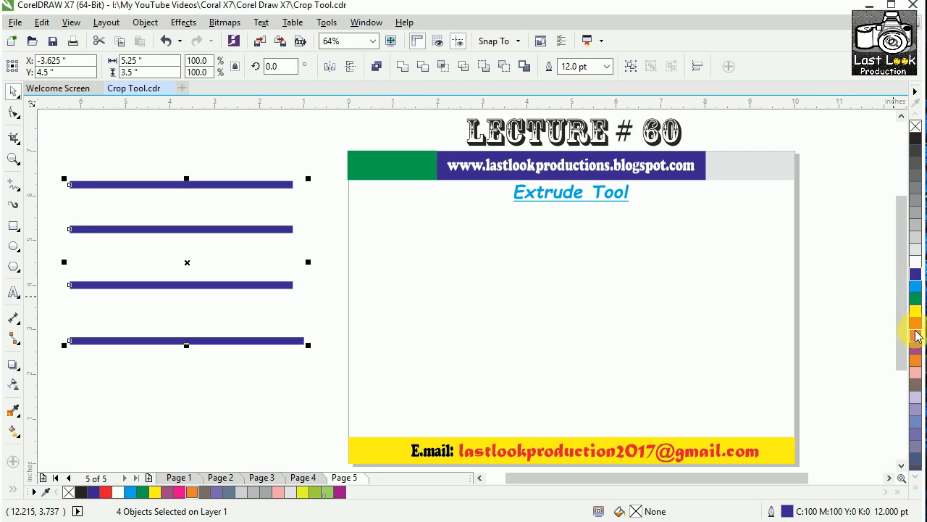
left_click(916, 336)
right_click(916, 306)
right_click(916, 305)
right_click(915, 324)
right_click(916, 360)
right_click(917, 318)
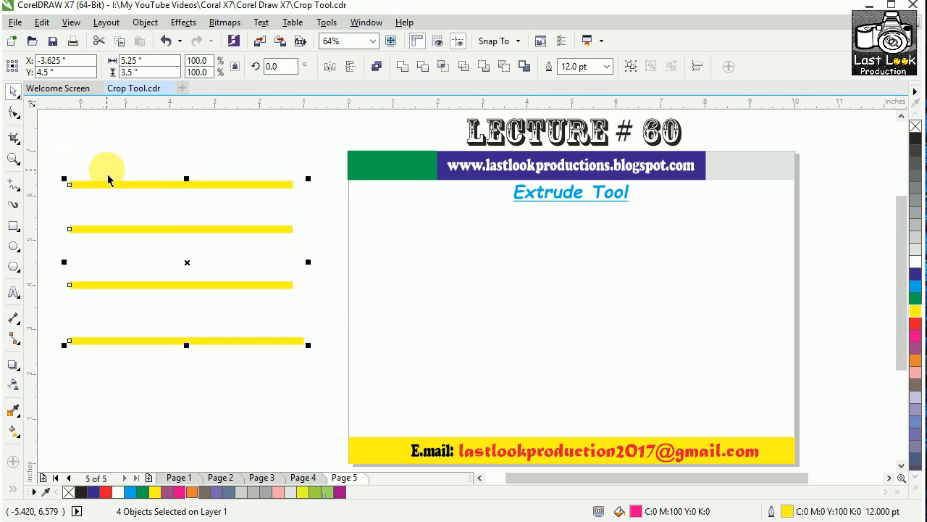
key("Delete")
Draw a closed rectangle about 4 by 1.75 in left of the page with four connected Freehand lines
left_click(13, 187)
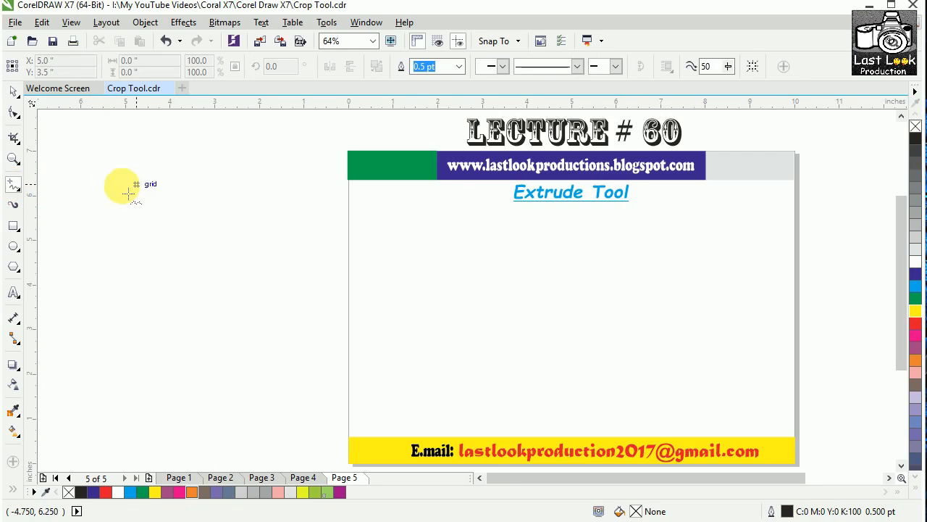
left_click(92, 173)
left_click(270, 173)
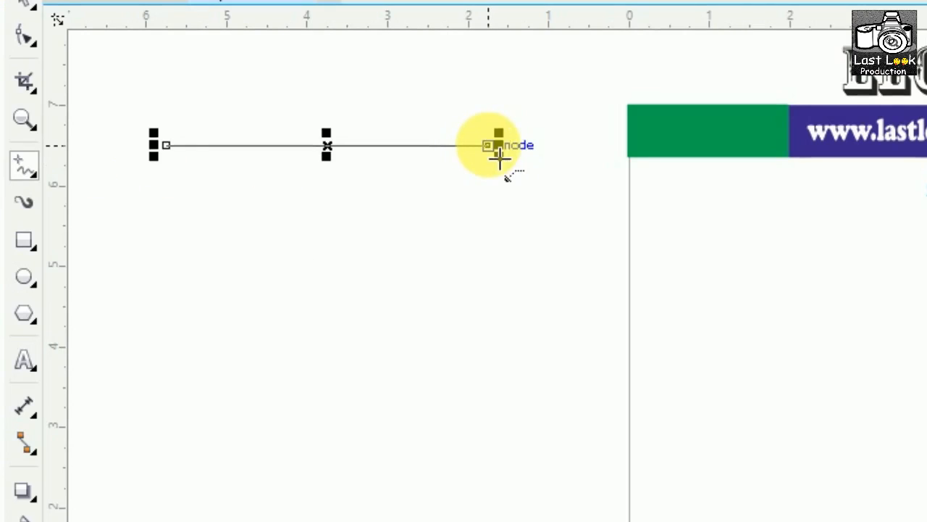
left_click(271, 173)
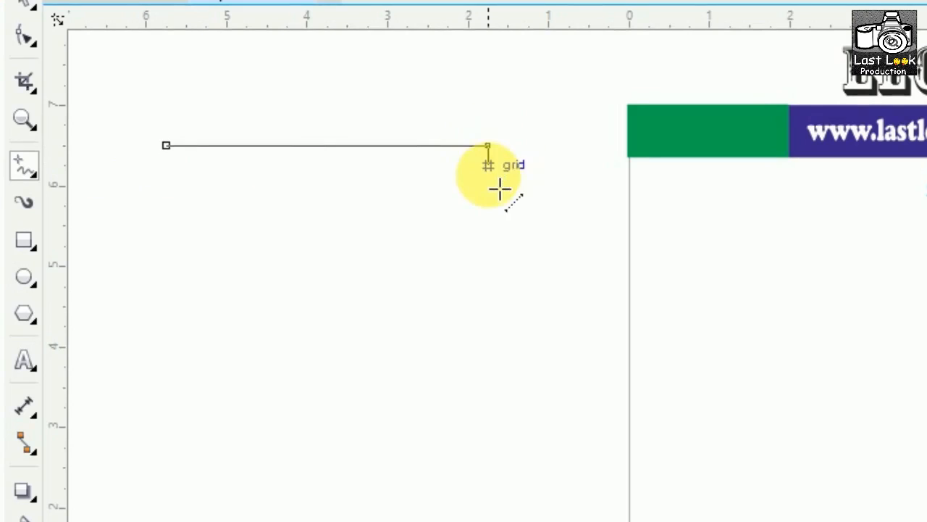
left_click(509, 304)
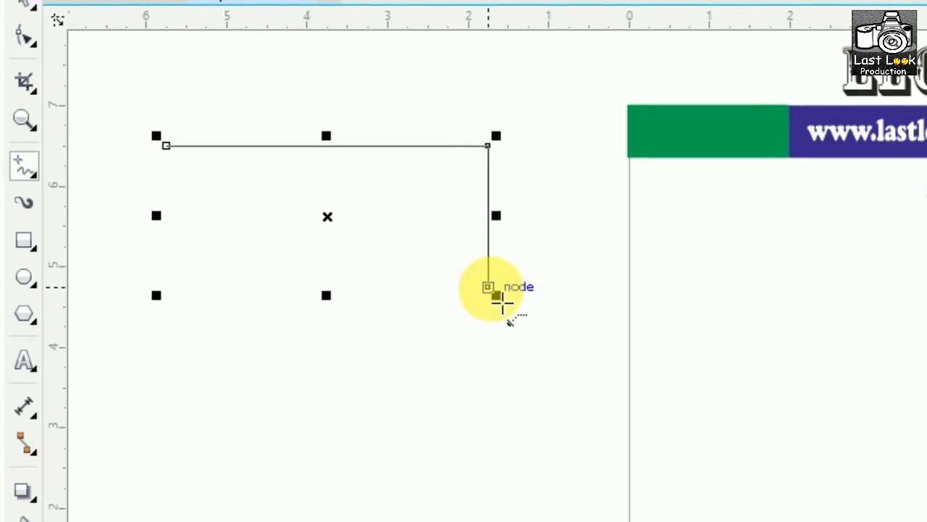
left_click(488, 287)
left_click(166, 287)
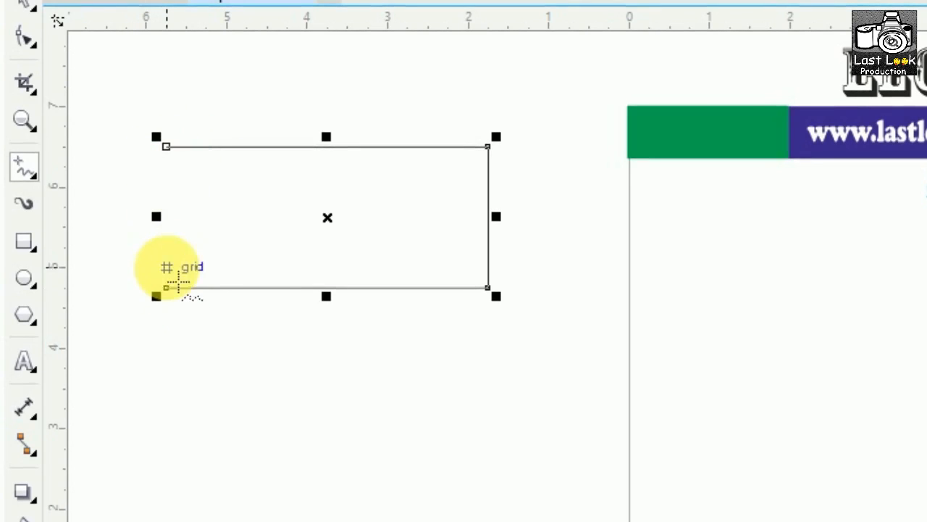
left_click(166, 287)
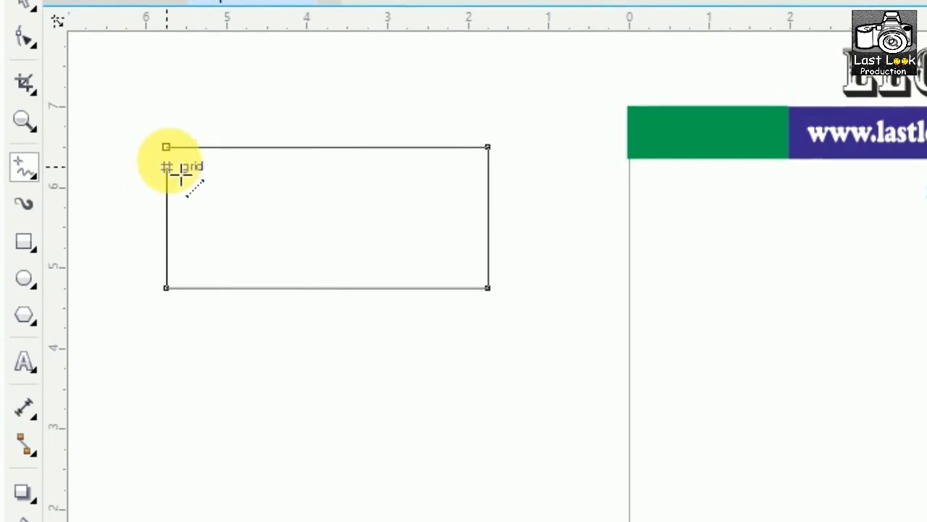
left_click(166, 148)
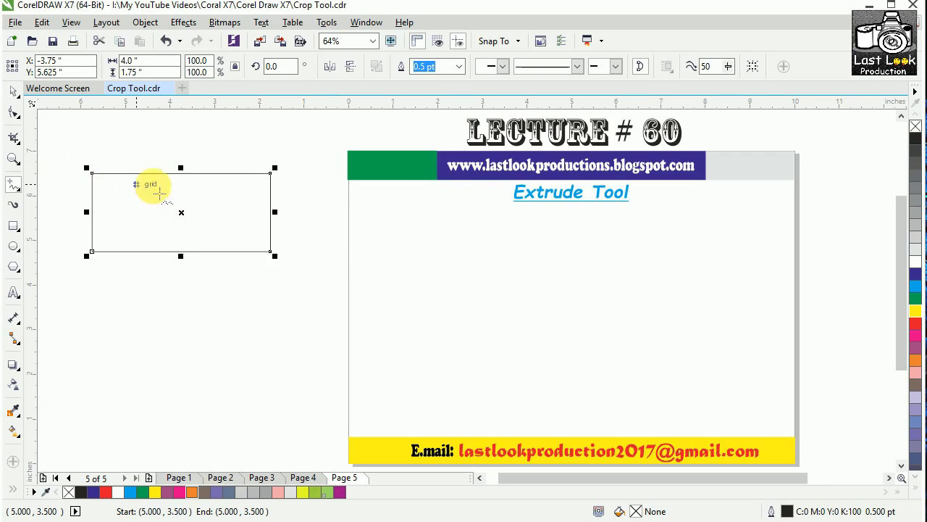
Try several palette fill colours on the closed Freehand shape, ending with red
left_click(916, 290)
left_click(916, 303)
left_click(916, 319)
left_click(917, 330)
left_click(916, 323)
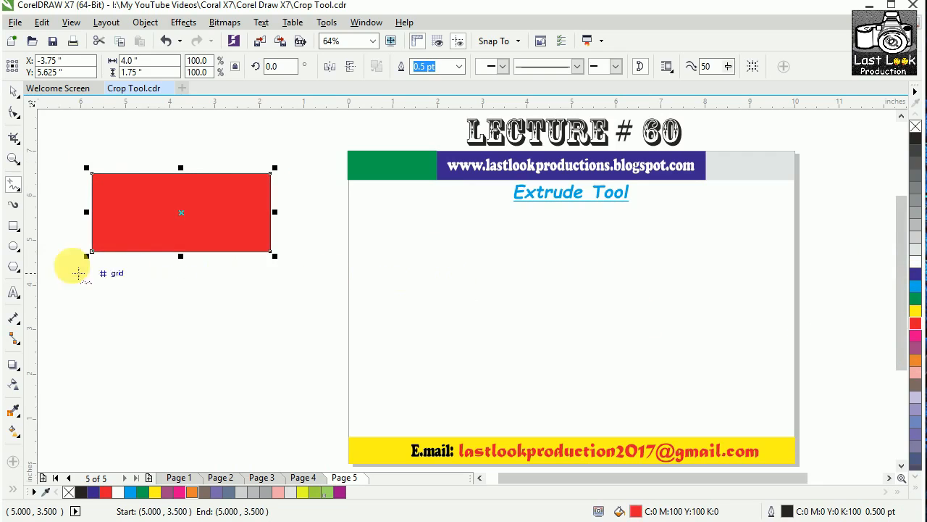
left_click(13, 92)
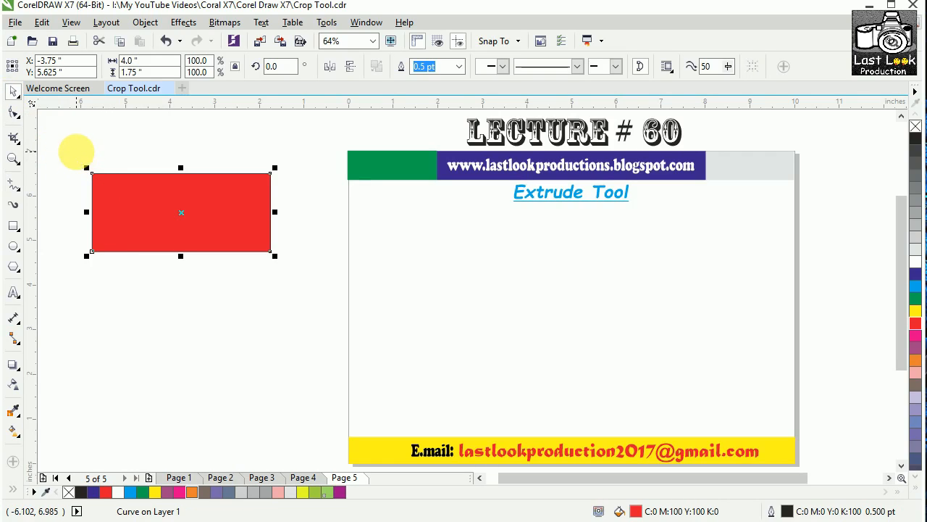
left_click_drag(78, 153, 110, 181)
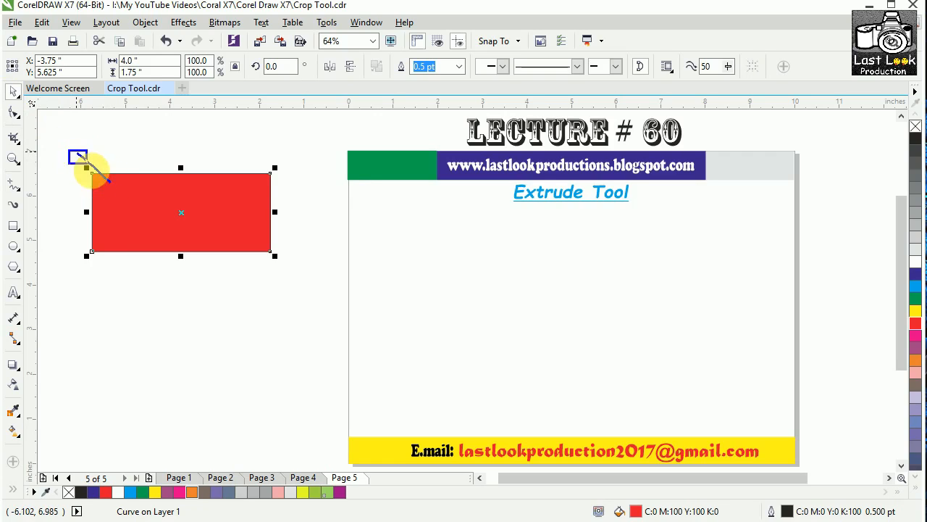
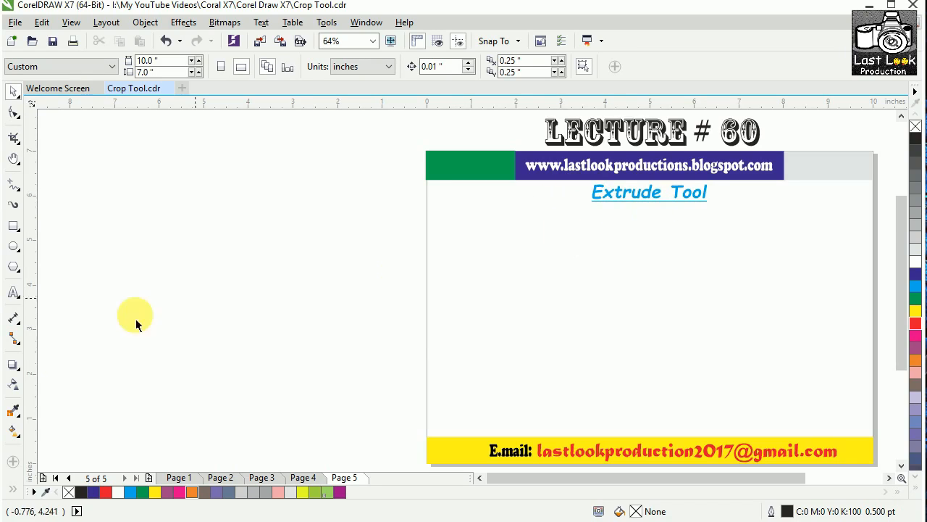
left_click(19, 370)
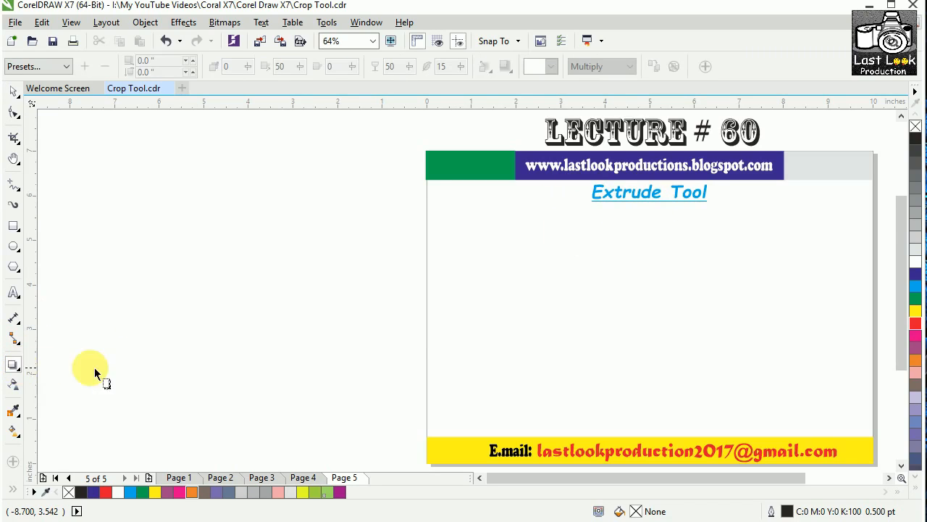
left_click(21, 375)
left_click(29, 265)
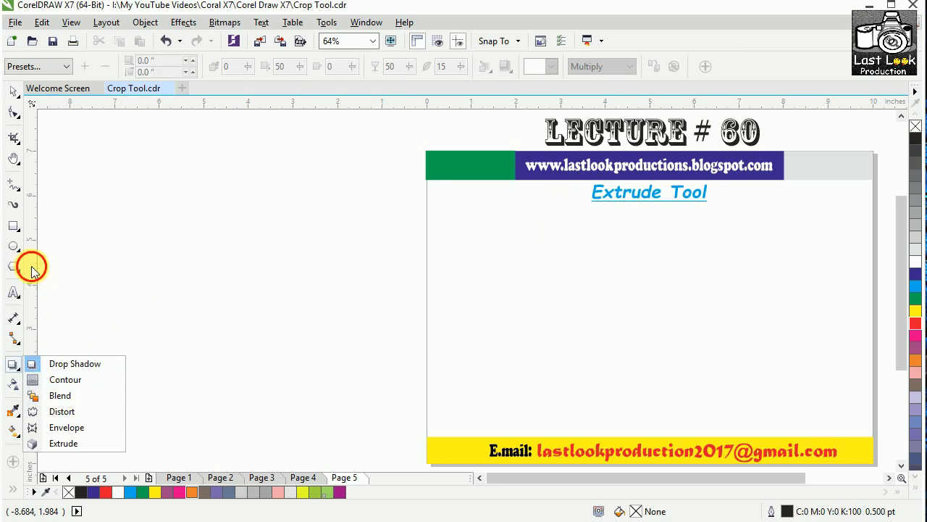
Draw a rectangle about 2.75 by 2.25 in in the empty area left of the page
left_click(14, 227)
left_click_drag(108, 189, 226, 285)
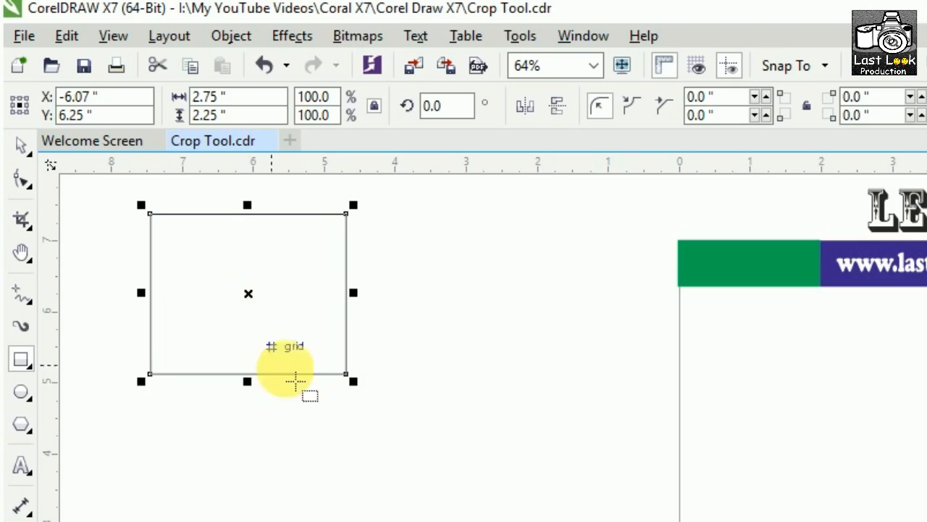
left_click(248, 293)
left_click(20, 145)
left_click(248, 294)
left_click(248, 293)
left_click(206, 293)
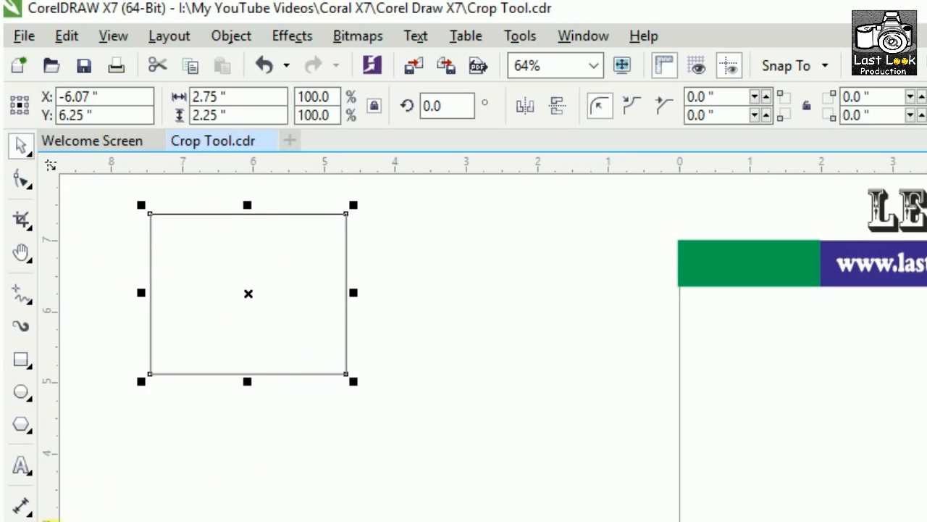
Enlarge the rectangle to about 4.1 by 3.4 in and centre it at about X -5.57, Y 5.69 in
left_click(79, 520)
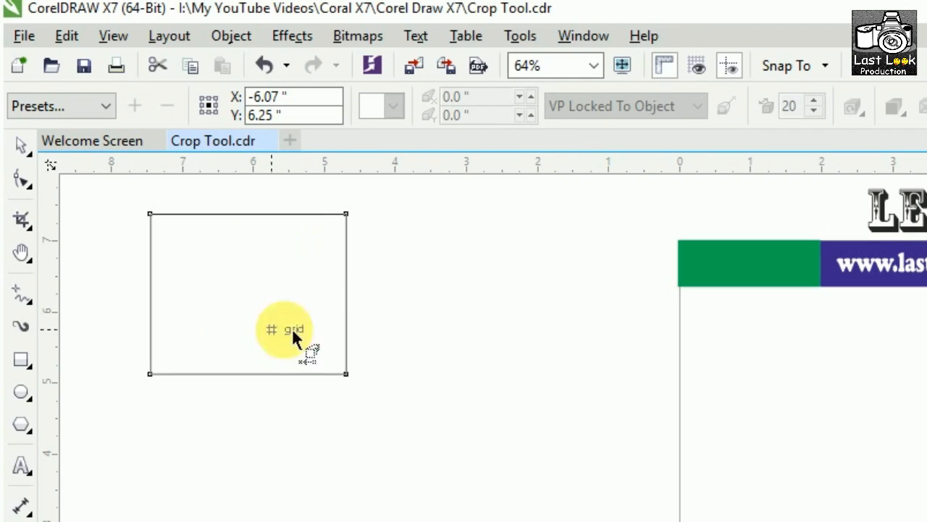
left_click(20, 146)
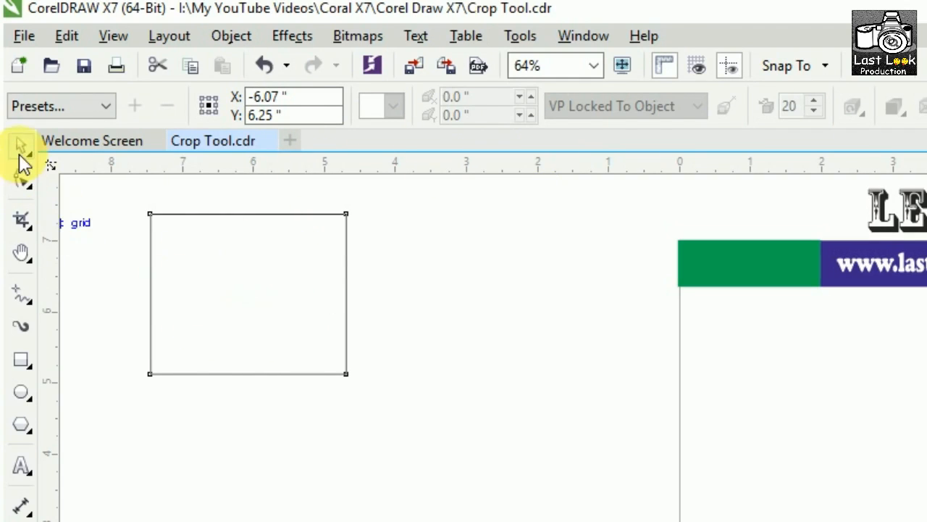
left_click_drag(353, 381, 402, 423)
left_click_drag(259, 312, 285, 335)
Extrude the rectangle from its centre almost horizontally towards the page, placing the vanishing point about 8.07 in across and 0.057 in up
left_click(20, 521)
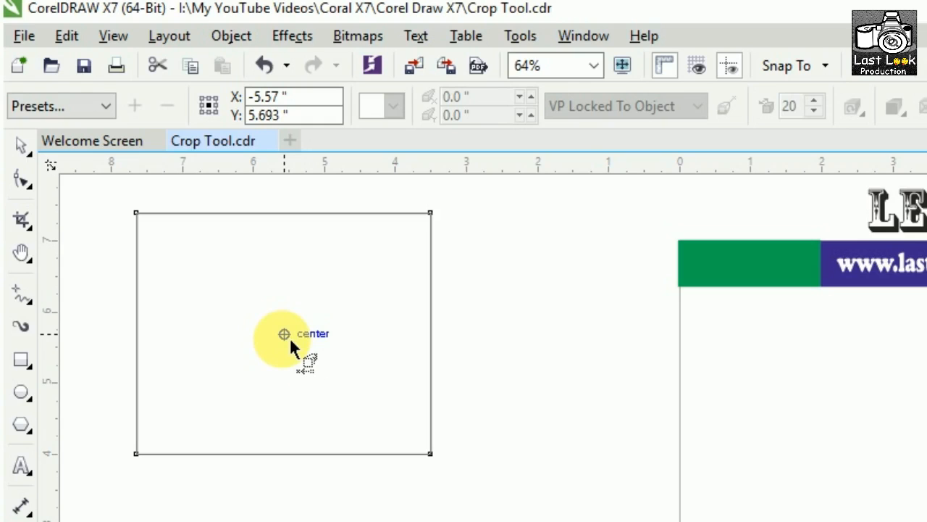
left_click(291, 340)
left_click_drag(290, 337, 865, 337)
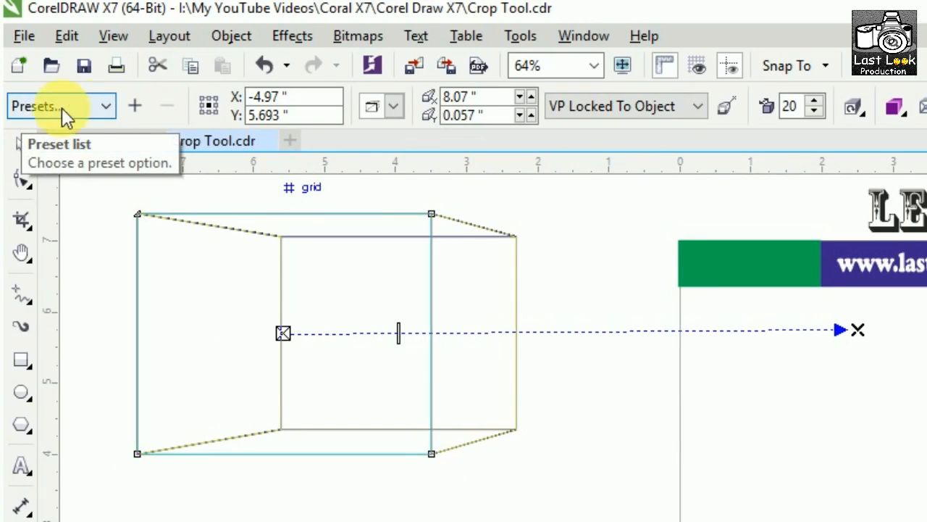
left_click(91, 103)
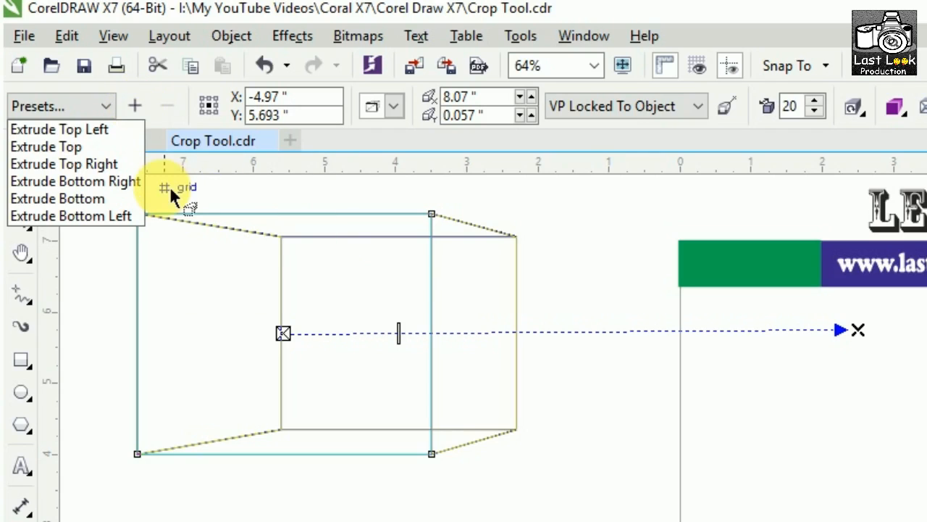
left_click(159, 149)
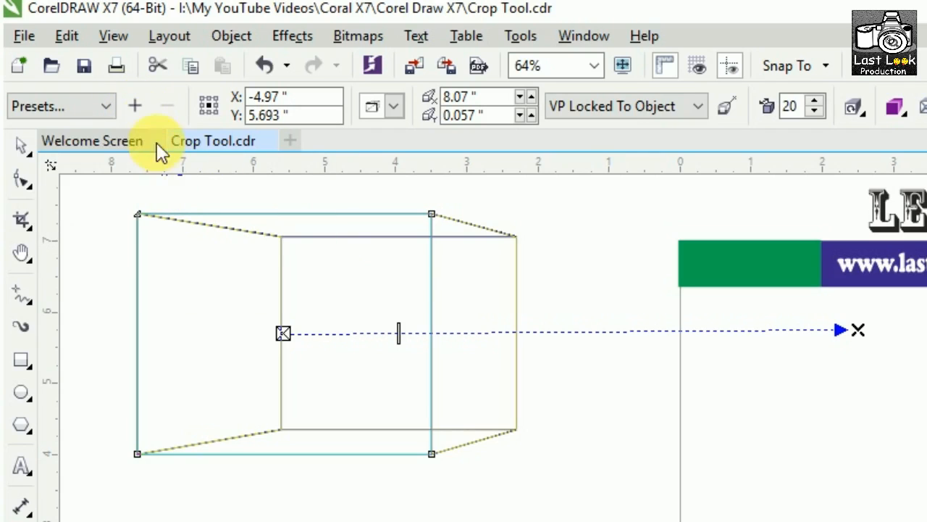
left_click(101, 108)
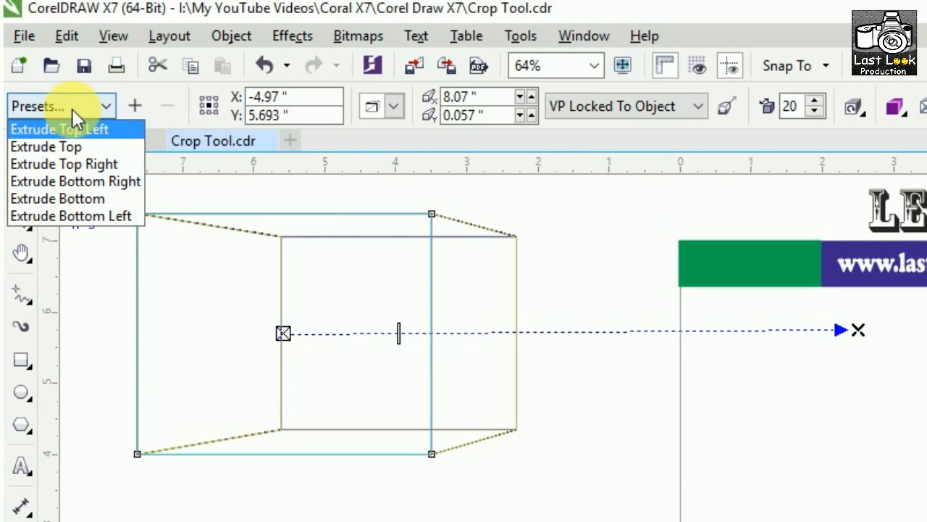
left_click(71, 109)
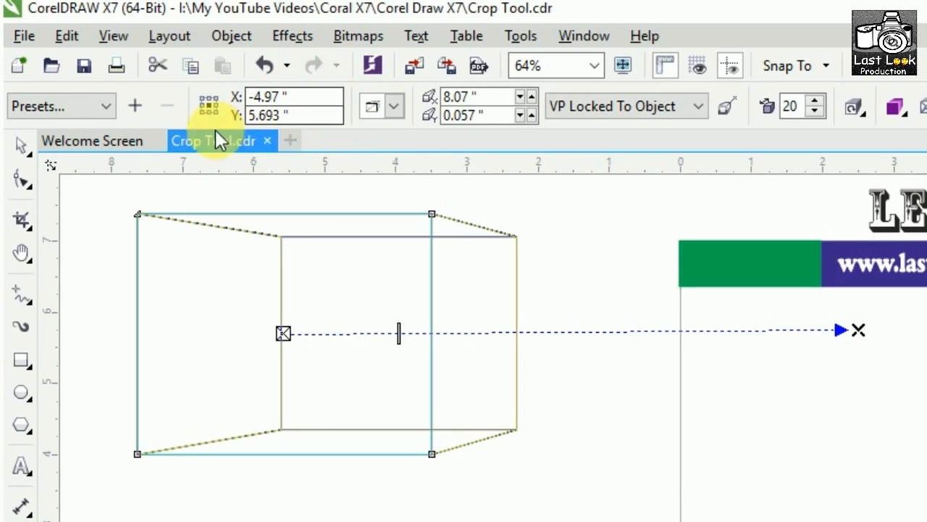
Try each of the six extrusion types on the extruded rectangle, and restore the first type
left_click(393, 106)
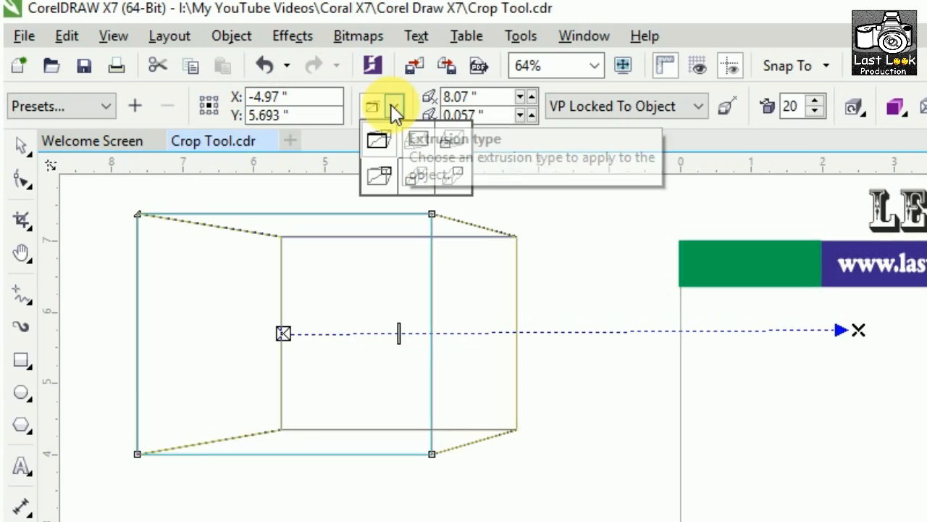
left_click(378, 141)
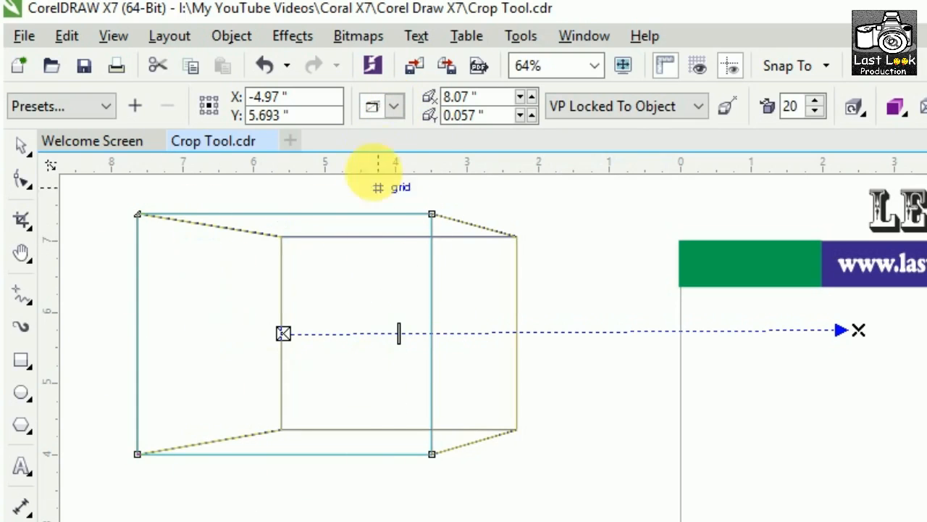
left_click(395, 108)
left_click(420, 141)
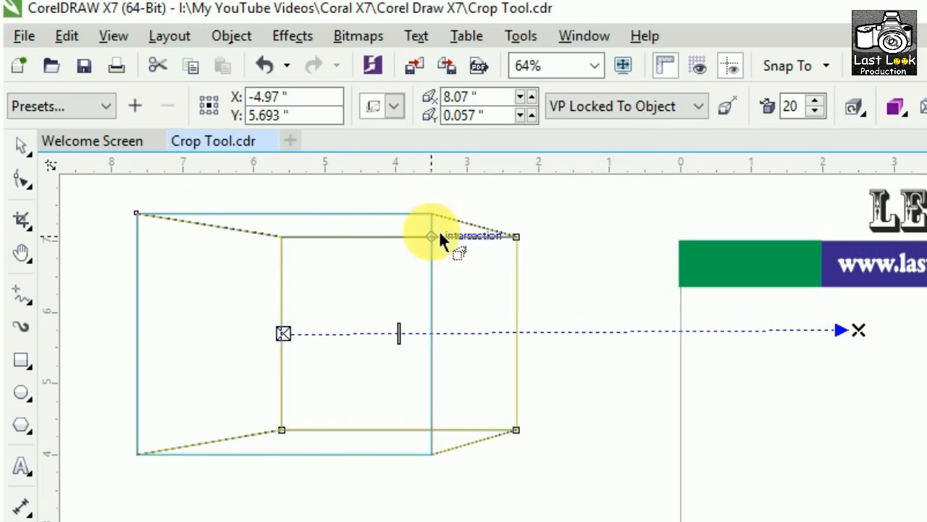
left_click(400, 110)
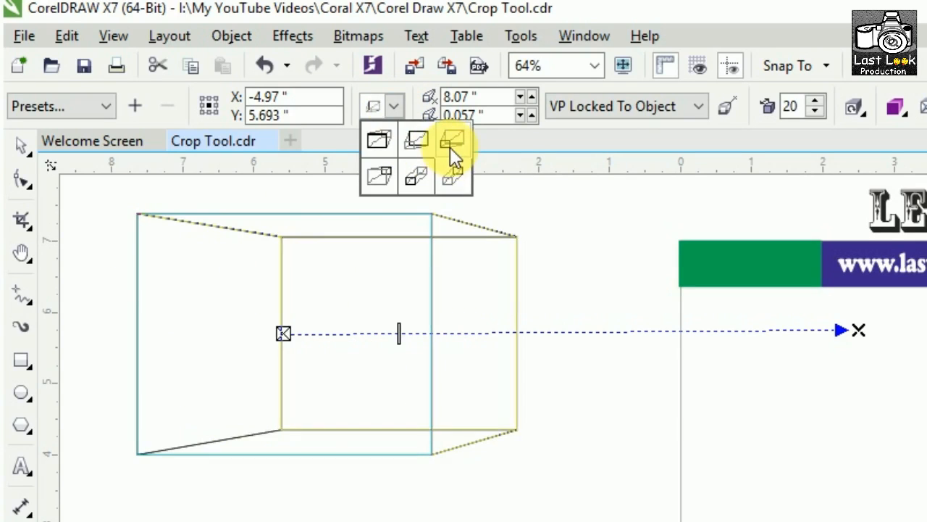
left_click(450, 146)
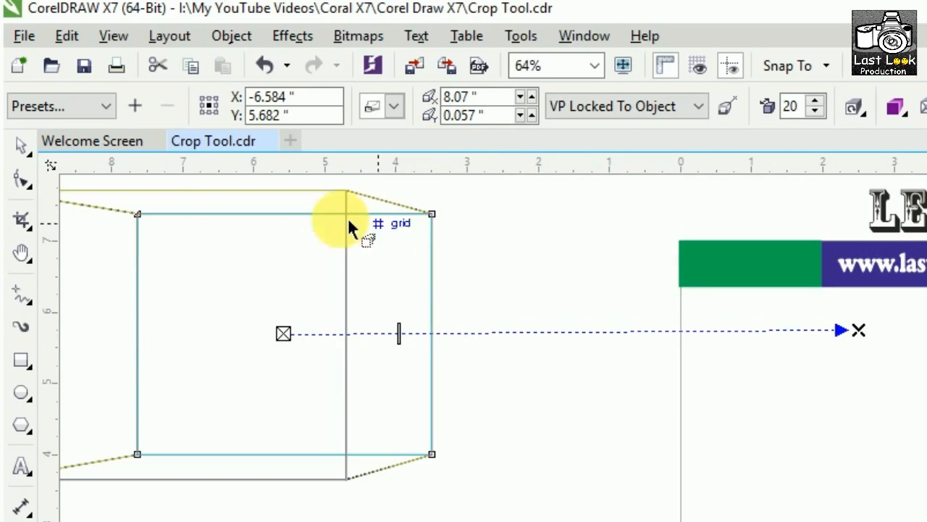
left_click(391, 107)
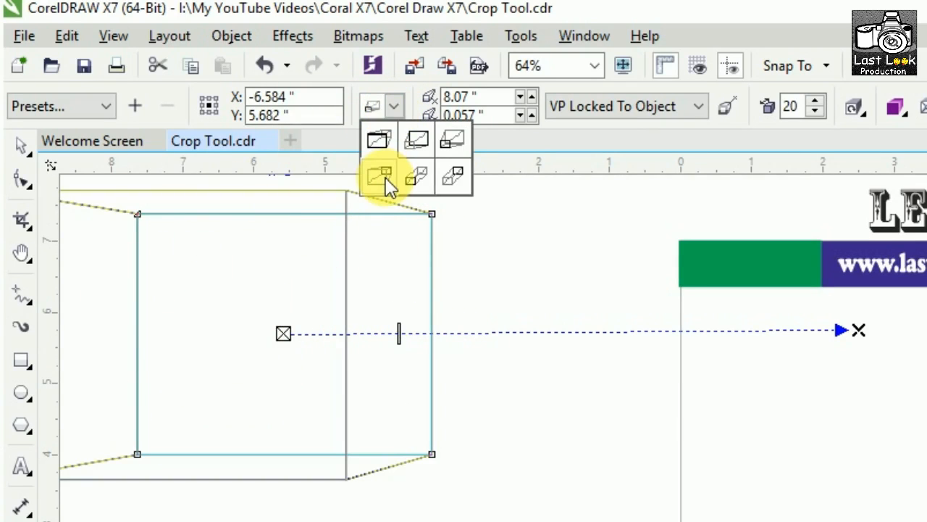
left_click(386, 176)
left_click(391, 106)
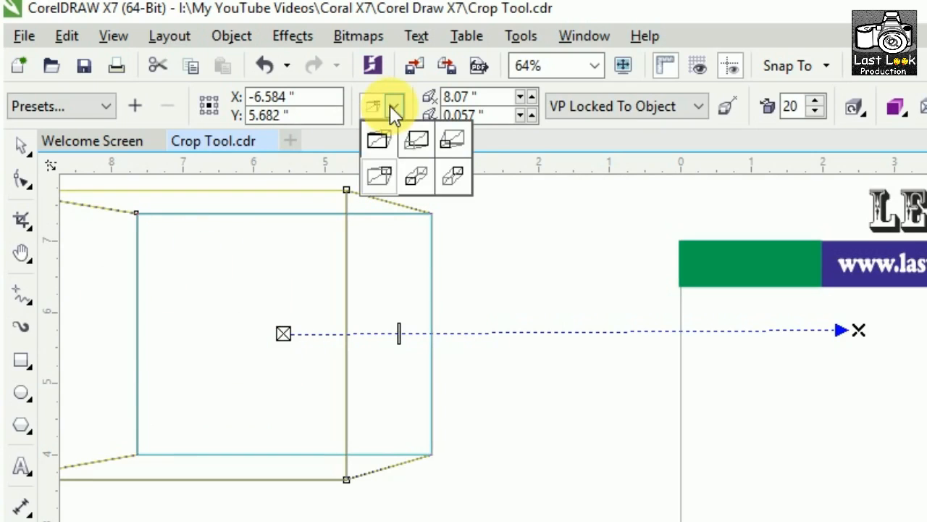
left_click(415, 178)
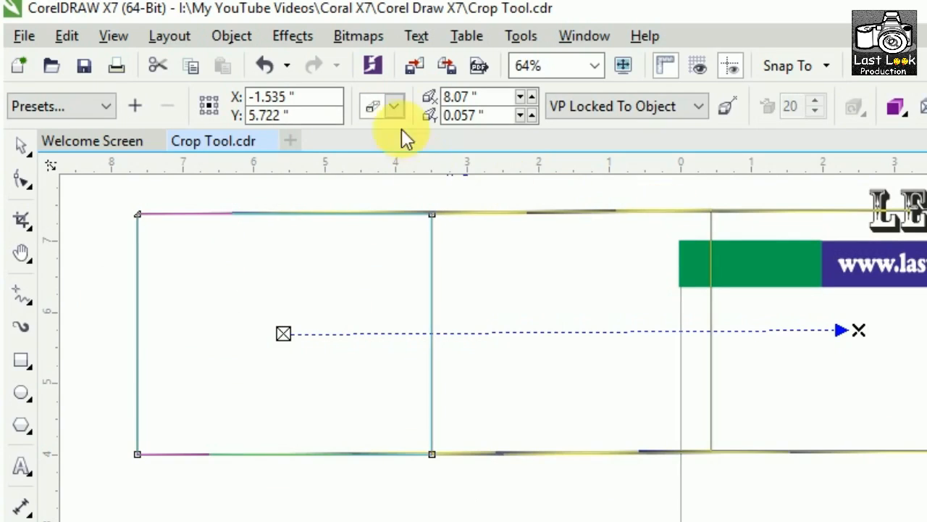
left_click(394, 106)
left_click(456, 173)
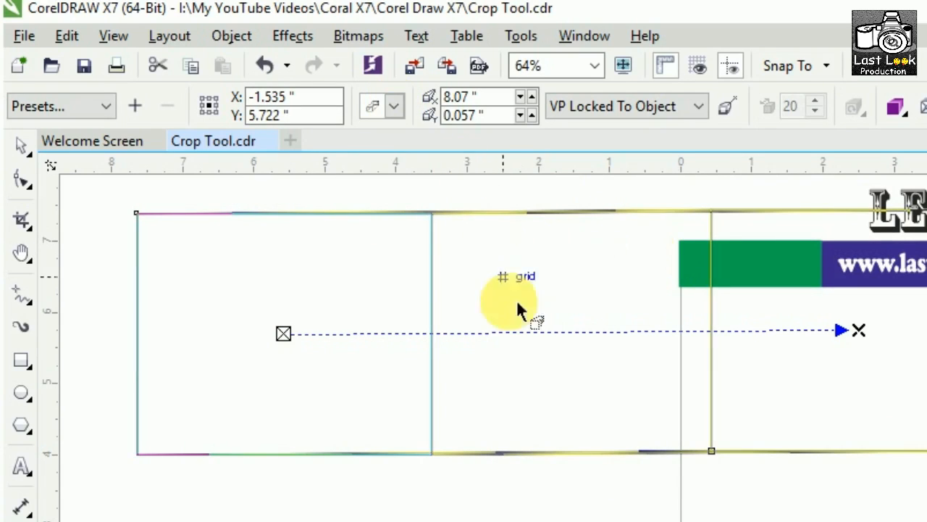
left_click(393, 107)
left_click(381, 138)
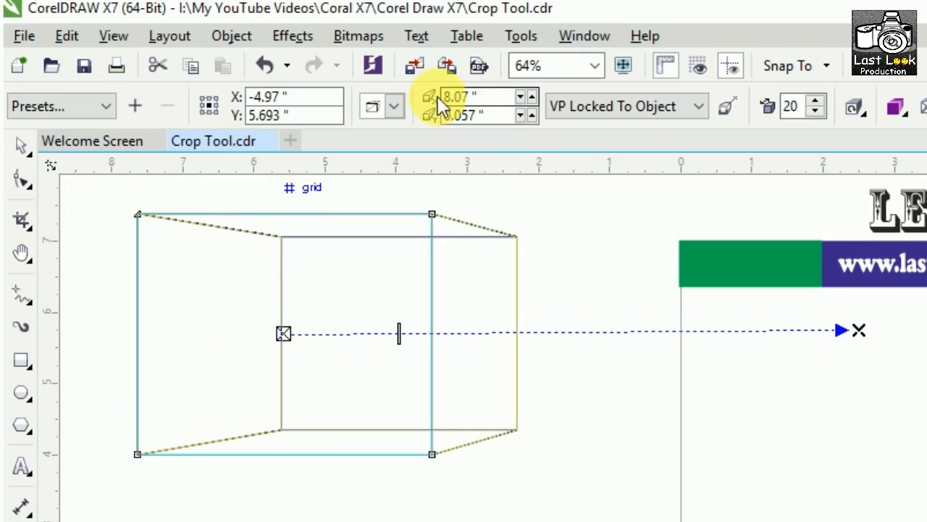
Nudge the vanishing point's horizontal coordinate up and down in small increments, leaving it at 8.13 in
left_click(461, 96)
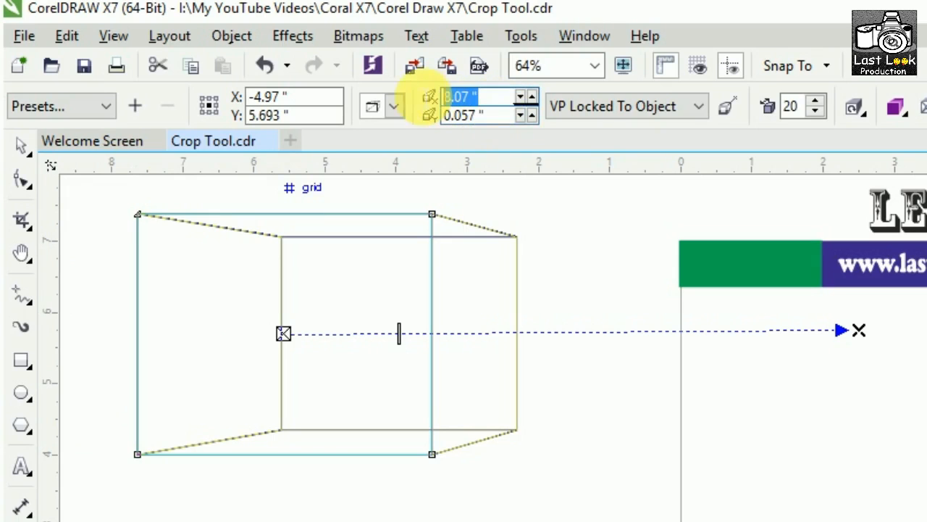
mouse_move(858, 330)
left_mouse_down()
mouse_move(822, 205)
mouse_move(823, 347)
mouse_move(606, 327)
mouse_move(681, 313)
mouse_move(923, 315)
mouse_move(610, 312)
mouse_move(916, 328)
mouse_move(625, 325)
mouse_move(683, 224)
mouse_move(859, 330)
left_mouse_up()
left_click(489, 99)
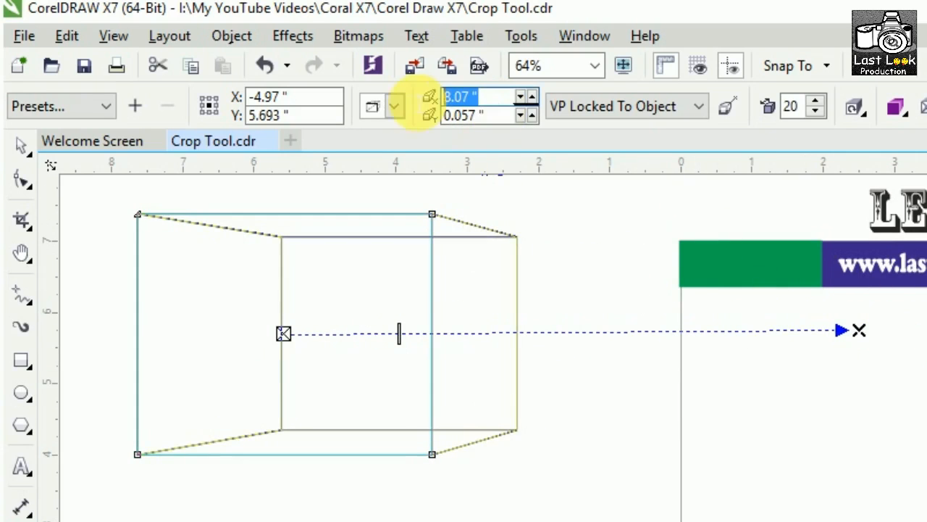
left_click(532, 97)
left_click(533, 97)
left_click(532, 96)
left_click(533, 96)
left_click(532, 96)
left_click(532, 96)
left_click(519, 97)
left_click(519, 97)
left_click(519, 97)
left_click(519, 97)
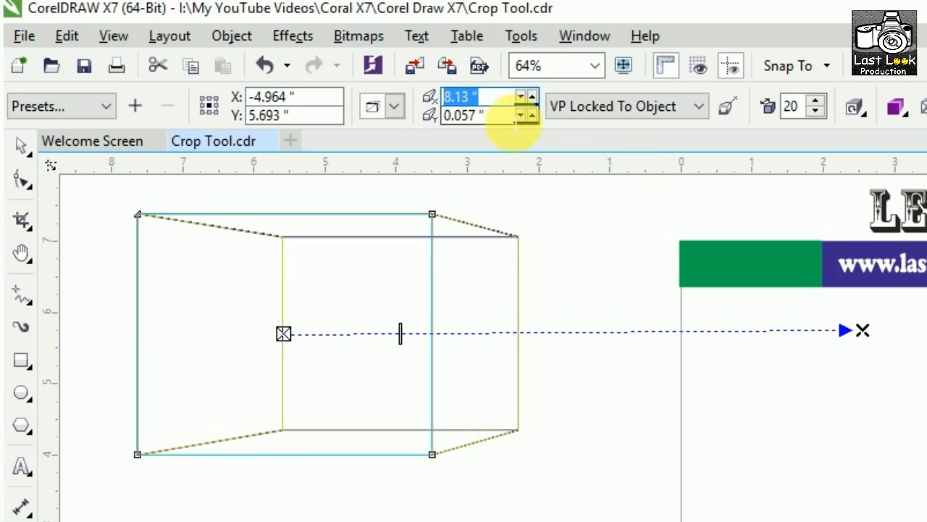
Try raising the vanishing point's vertical coordinate in small increments, and bring it back to 0.057 in
left_click(533, 115)
left_click(533, 116)
left_click(532, 115)
left_click(532, 115)
left_click(520, 115)
left_click(520, 115)
left_click(520, 115)
left_click(521, 115)
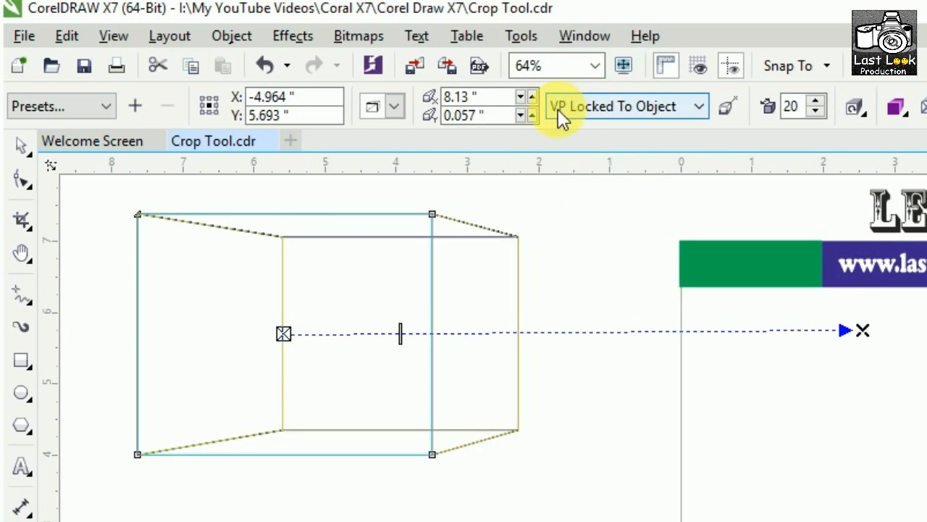
Review the vanishing point properties available for the extruded rectangle, keeping VP Locked To Object
left_click(653, 106)
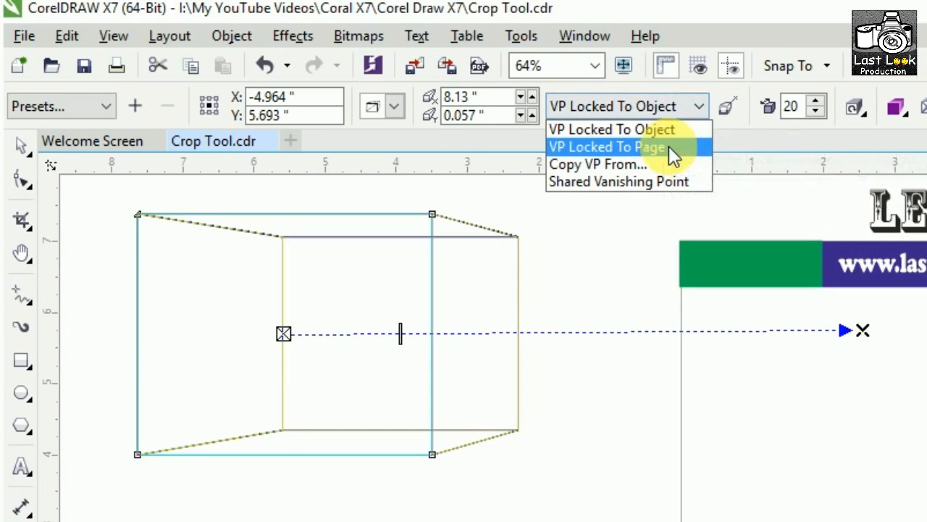
left_click(697, 110)
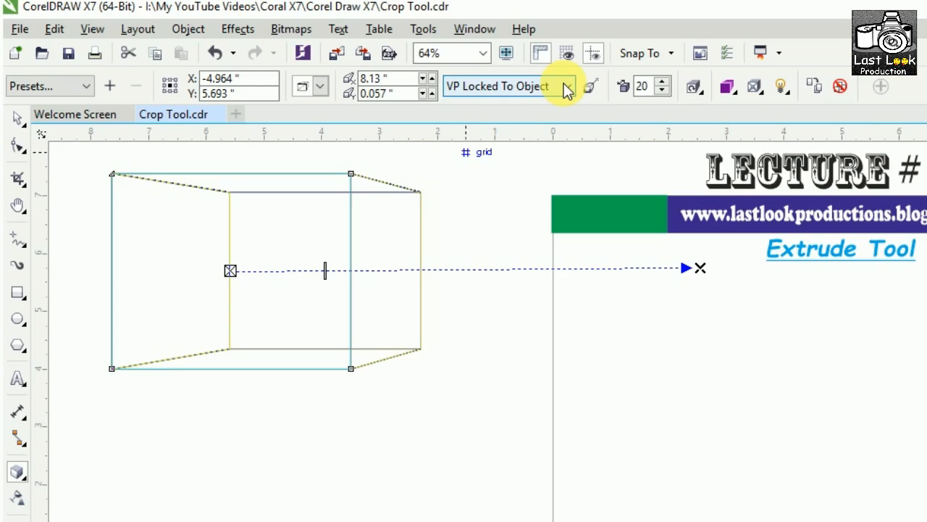
left_click(557, 89)
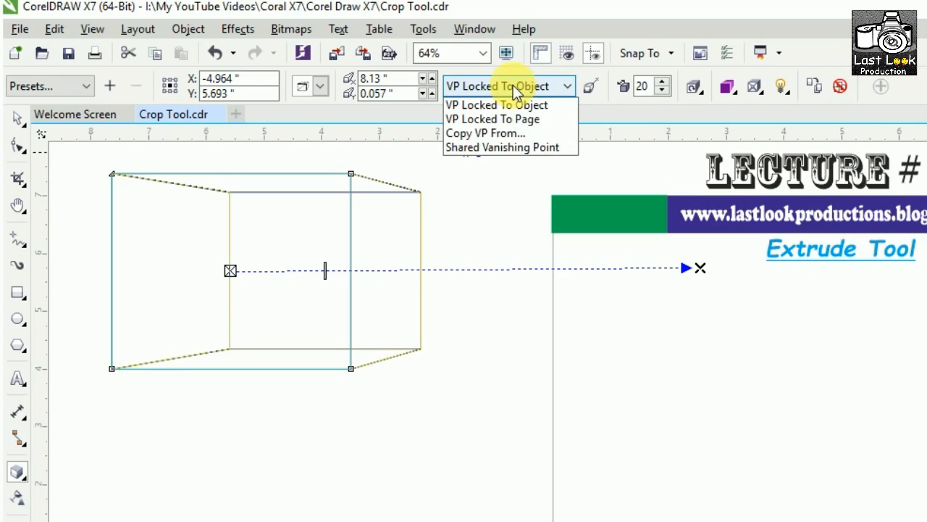
left_click(557, 87)
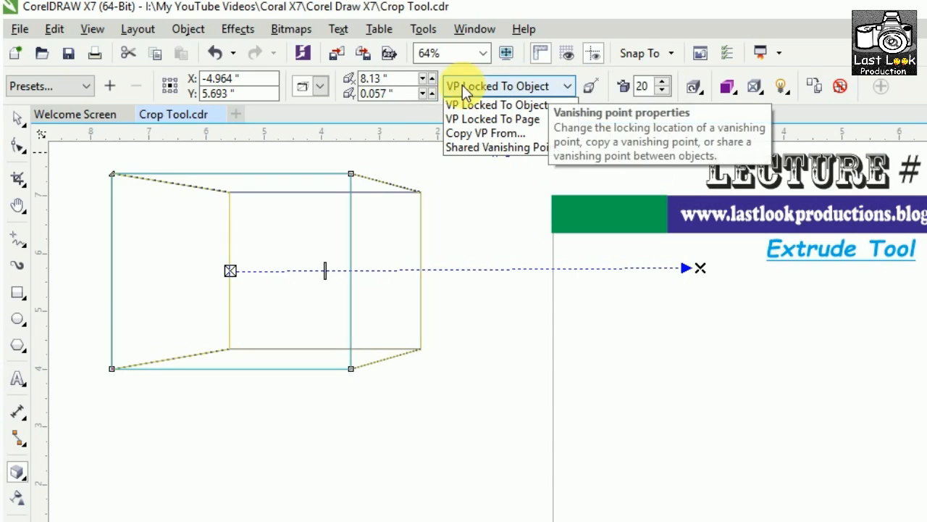
left_click(563, 91)
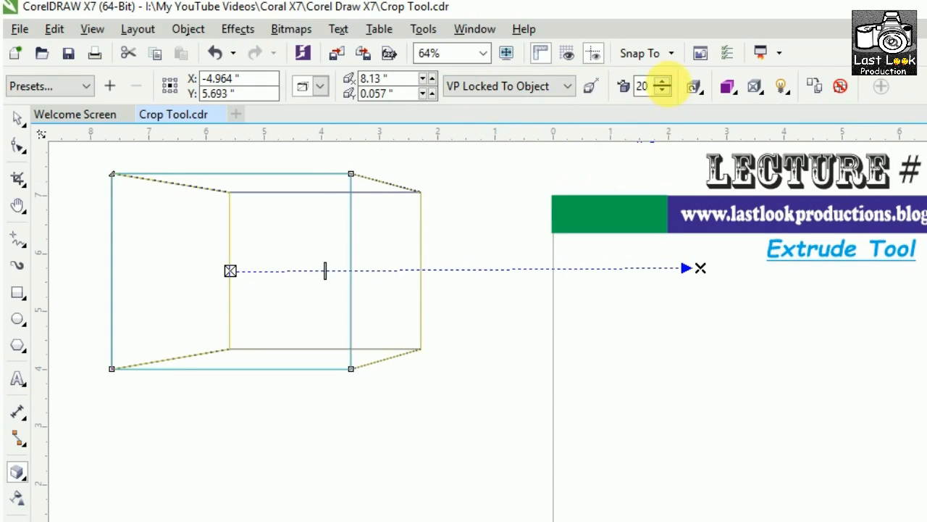
Increase the depth of the rectangle's extrusion to 55
left_click(663, 82)
left_click(663, 82)
left_click(663, 82)
left_click(663, 82)
left_click(663, 82)
left_click(663, 82)
left_click(663, 82)
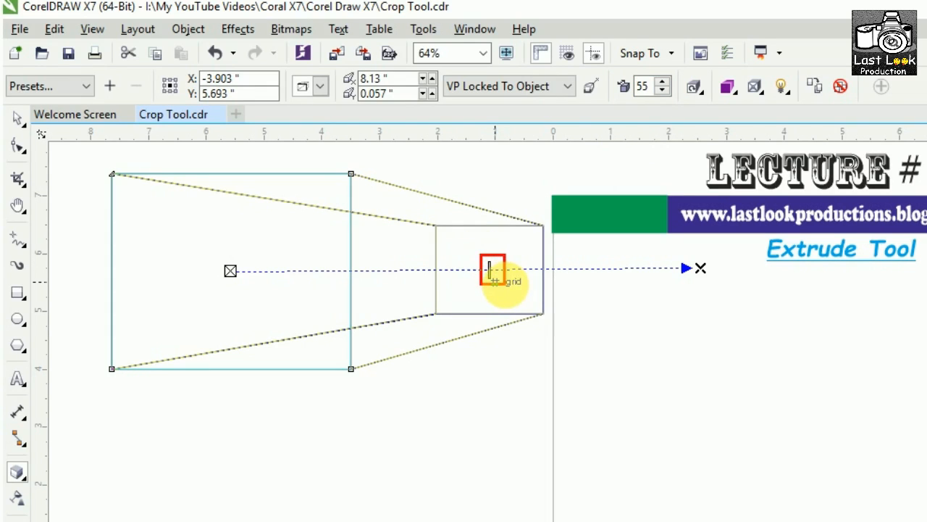
Shorten the rectangle's extrusion on the drawing, and try stepping its depth down and back up to 41
left_click_drag(493, 270, 424, 270)
left_click(662, 91)
left_click(665, 90)
left_click(665, 90)
left_click(666, 91)
left_click(665, 90)
left_click(662, 82)
left_click(662, 81)
left_click(662, 81)
left_click(662, 81)
left_click(662, 81)
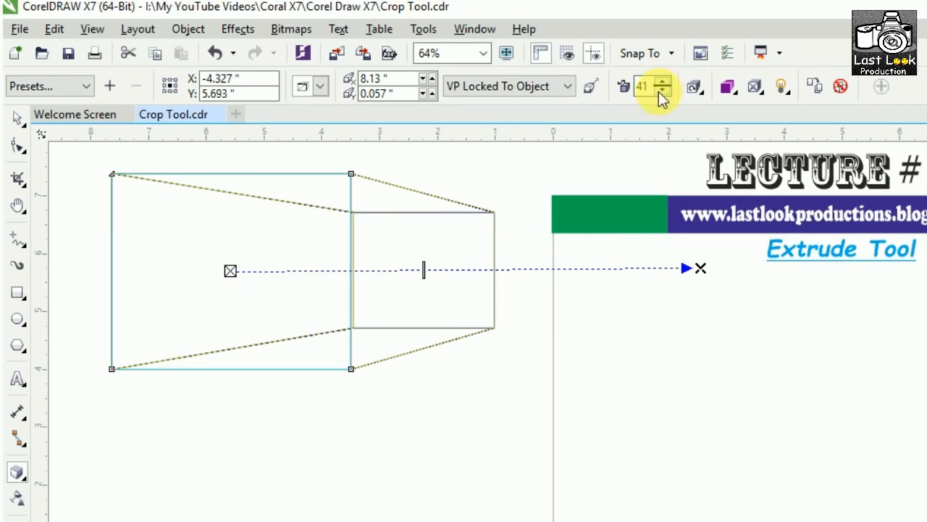
Step the extrusion depth of the rectangle up and down, ending at a depth of 26
left_click(662, 81)
left_click(662, 81)
left_click(662, 81)
left_click(665, 91)
left_click(666, 90)
left_click(665, 91)
left_click(666, 90)
left_click(665, 90)
left_click(665, 90)
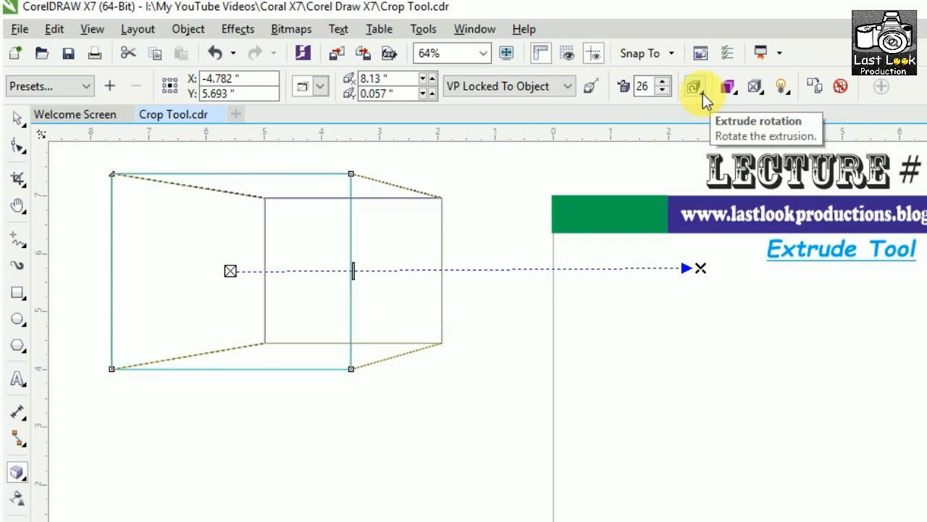
Try rotating the extruded rectangle freely in 3D, and undo the rotation
left_click(702, 92)
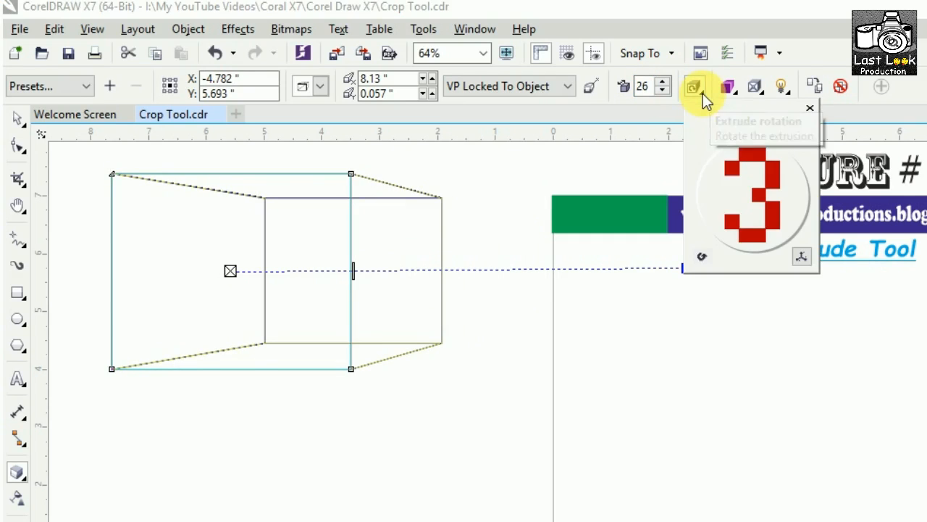
left_click_drag(744, 204, 735, 182)
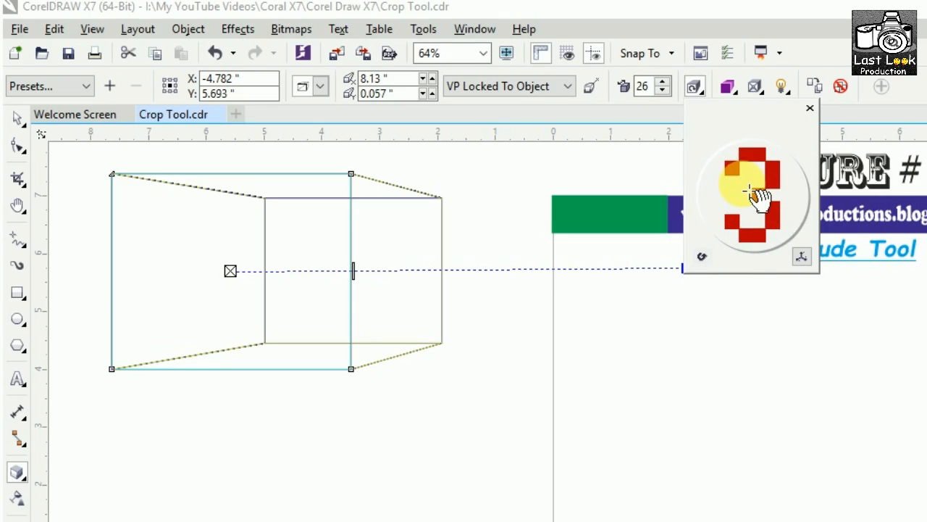
left_click(701, 256)
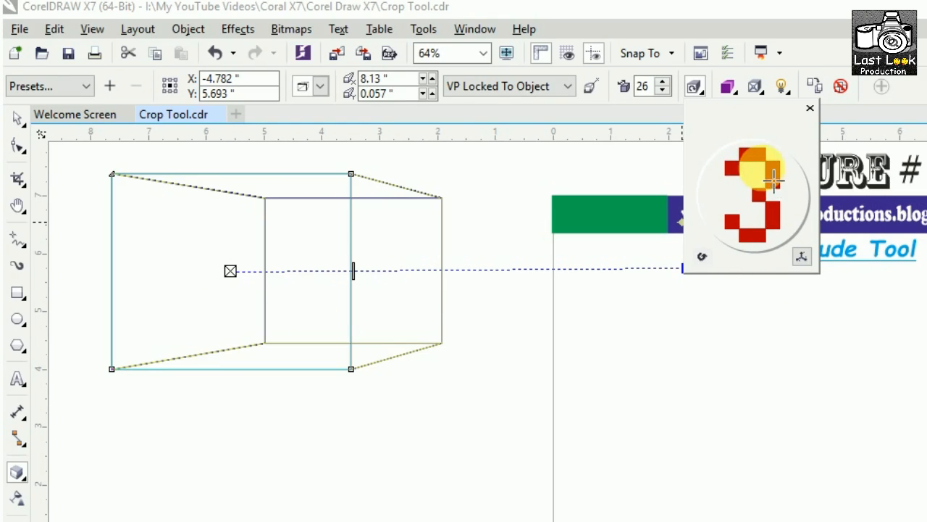
mouse_move(777, 190)
left_mouse_down()
mouse_move(760, 194)
mouse_move(769, 184)
mouse_move(721, 159)
mouse_move(778, 182)
left_mouse_up()
left_click(812, 106)
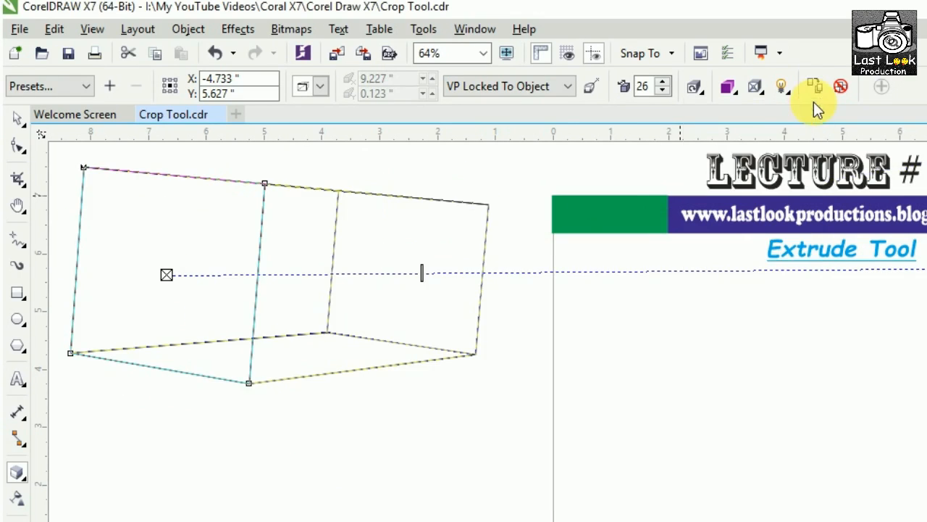
key("ctrl+z")
key("ctrl+z")
key("ctrl+z")
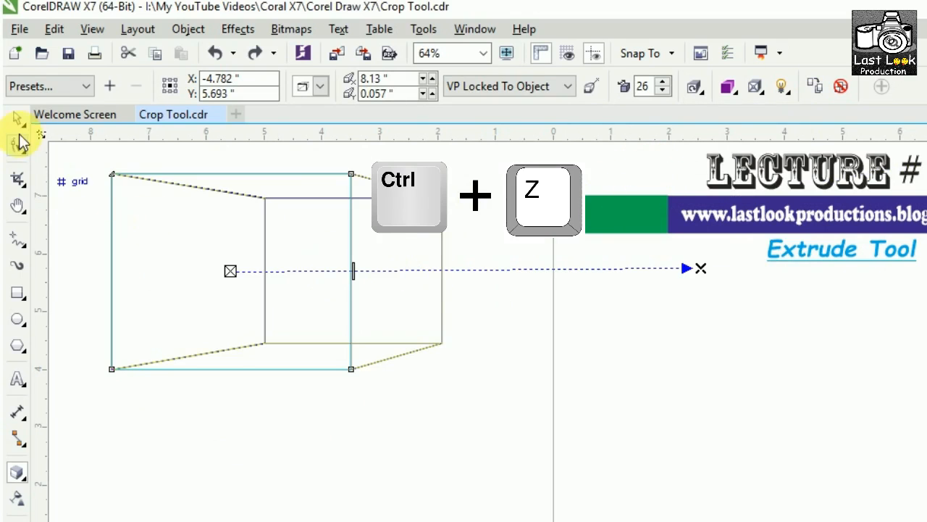
Colour the sides of the extruded rectangle with a solid yellow fill
left_click(728, 87)
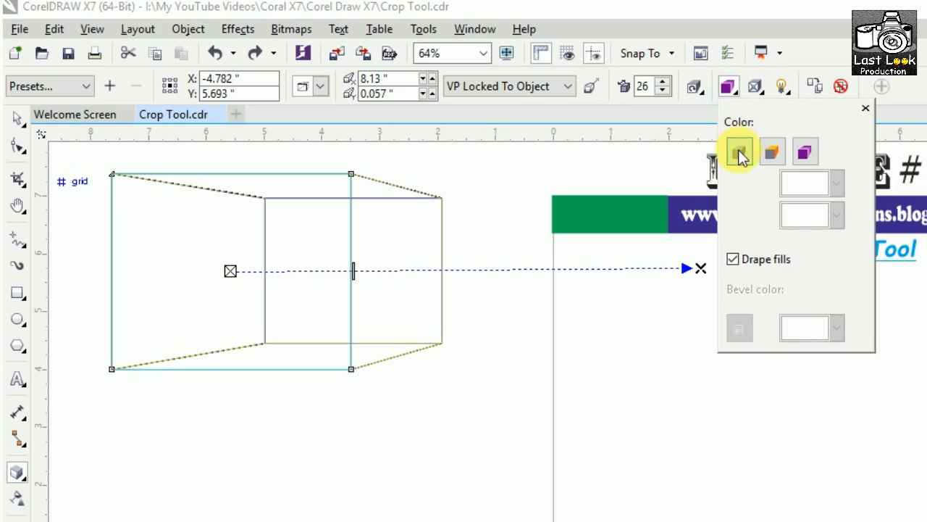
left_click(781, 156)
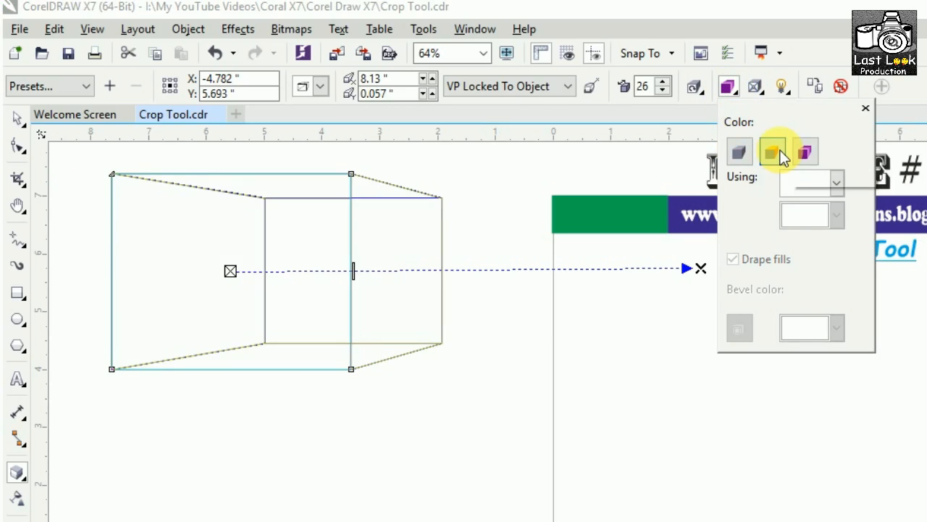
left_click(836, 186)
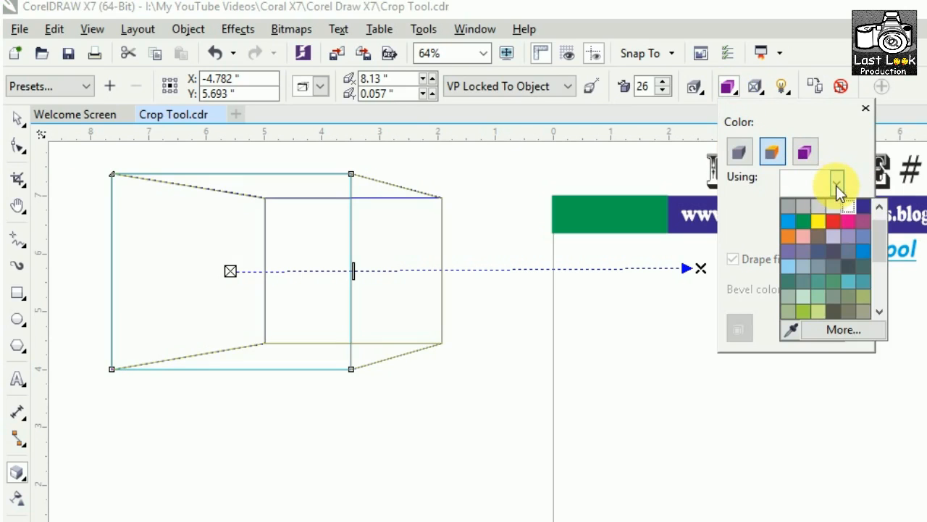
left_click(817, 221)
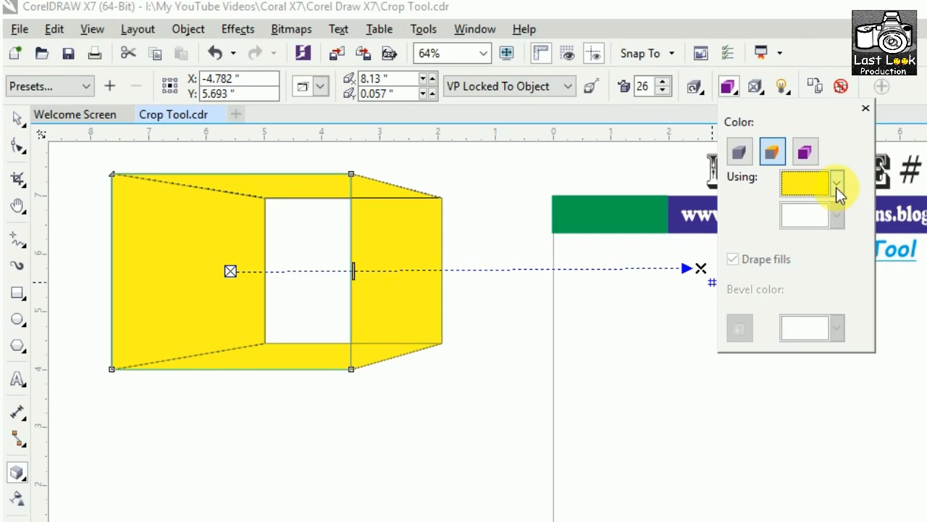
Apply colour shading to the extruded rectangle, running from red to yellow
left_click(807, 153)
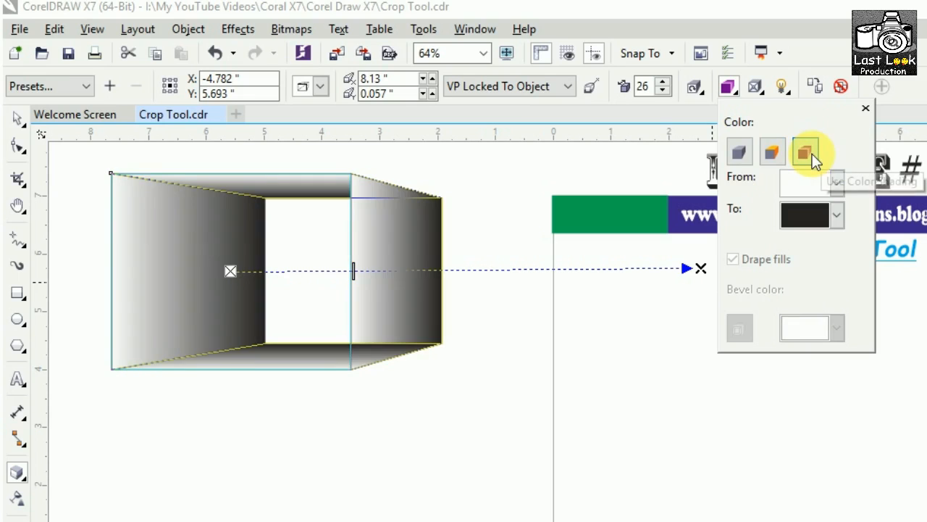
left_click(836, 183)
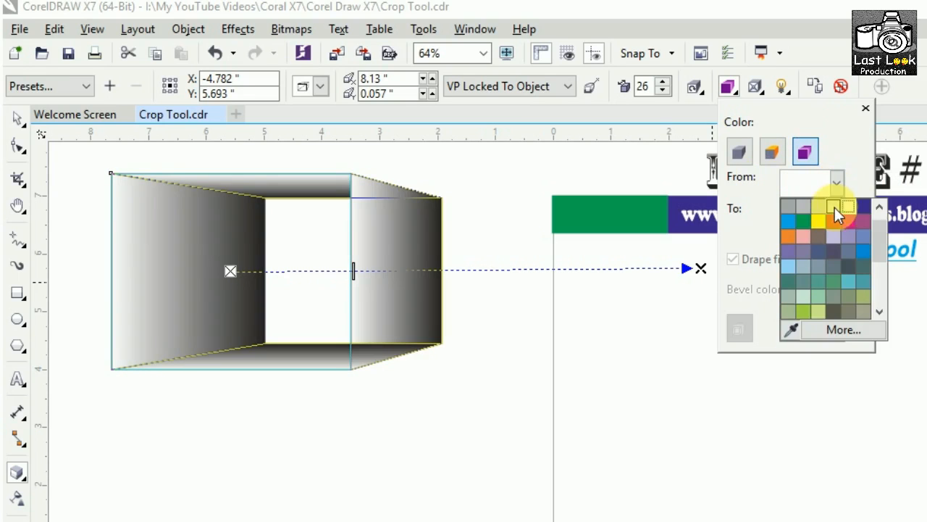
left_click(831, 221)
left_click(837, 214)
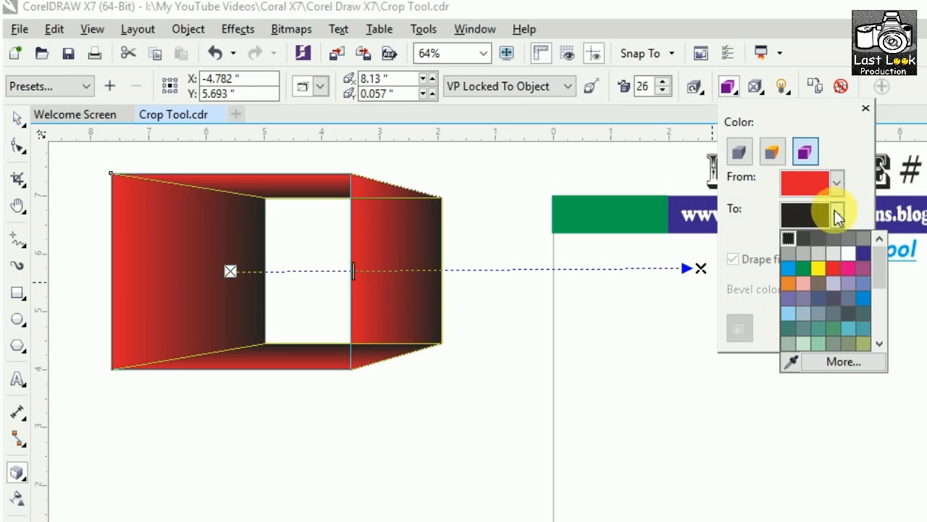
left_click(820, 269)
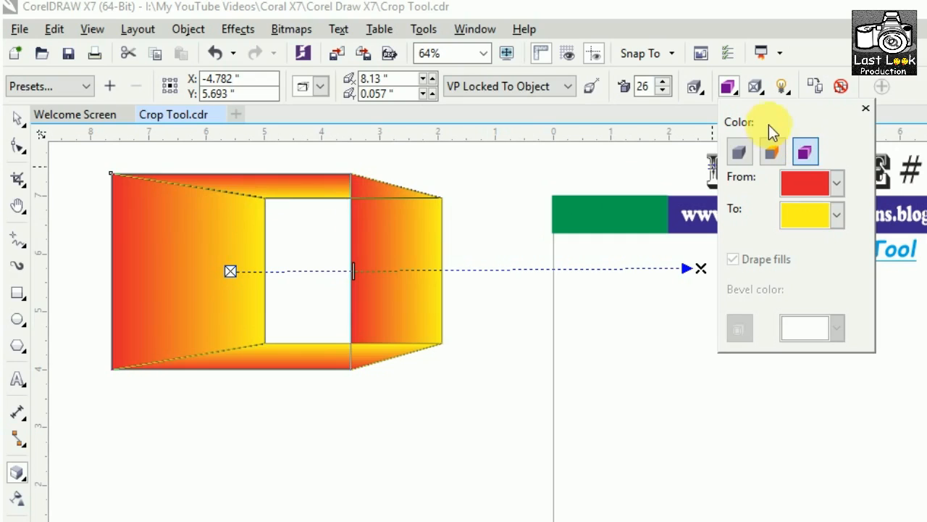
left_click(874, 107)
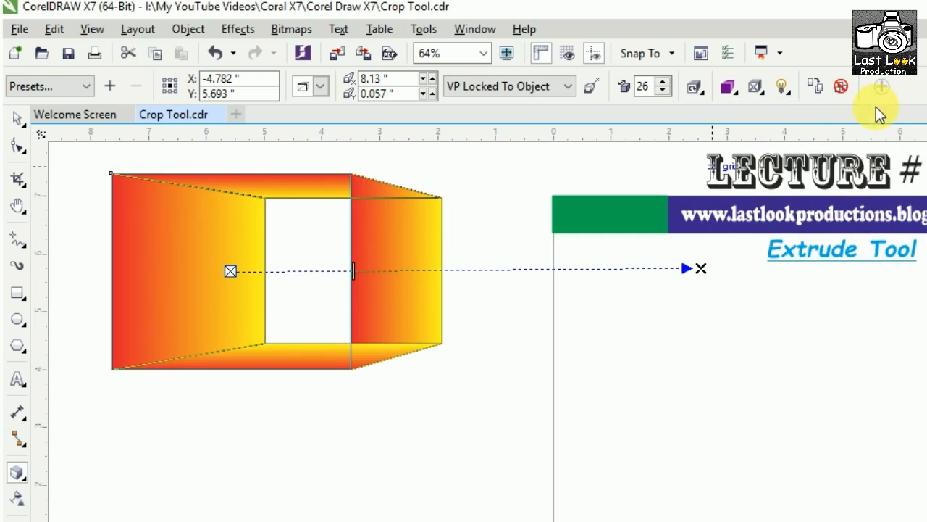
Check the extrusion's bevel settings without applying any, and delete the extruded rectangle
left_click(760, 92)
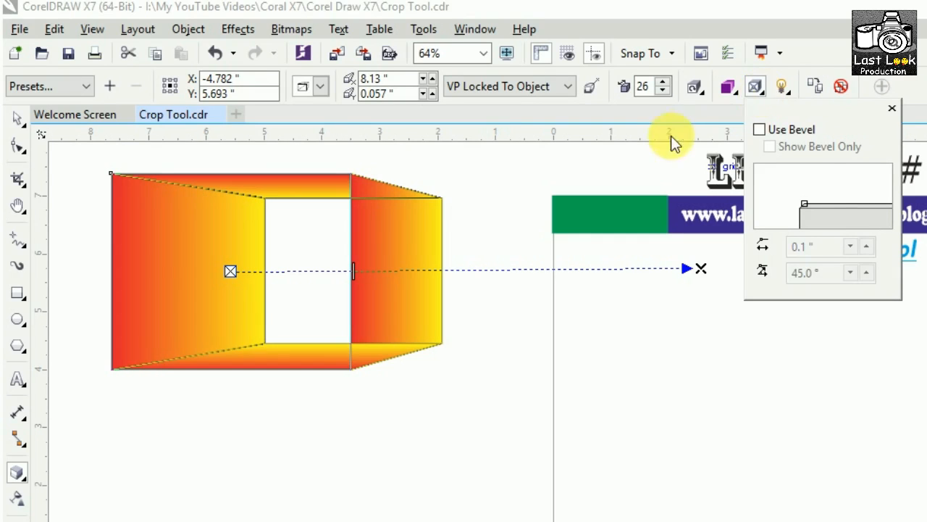
left_click(701, 106)
left_click(18, 118)
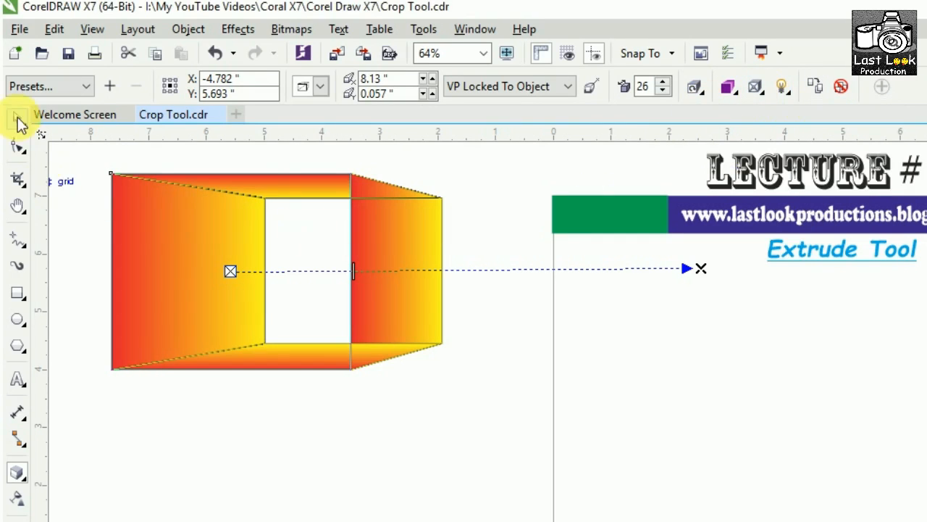
left_click(252, 265)
left_click_drag(254, 265, 286, 286)
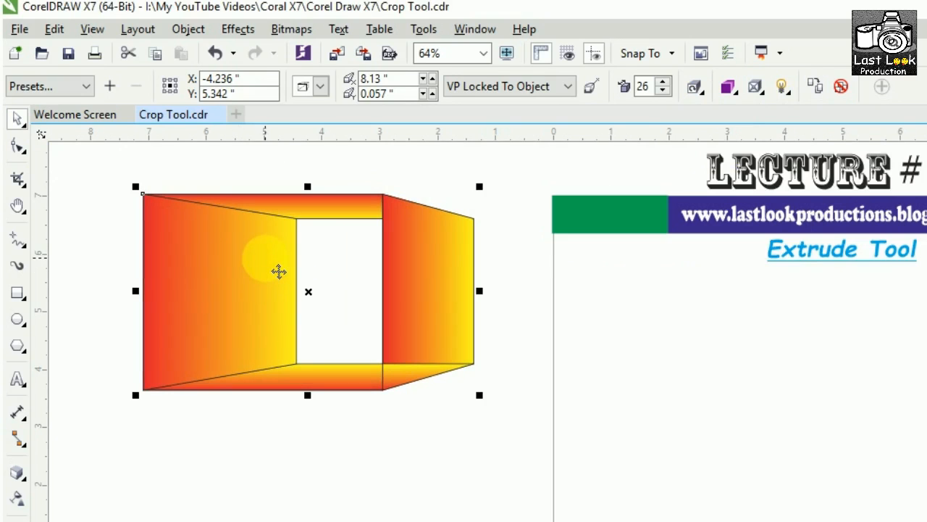
key("Delete")
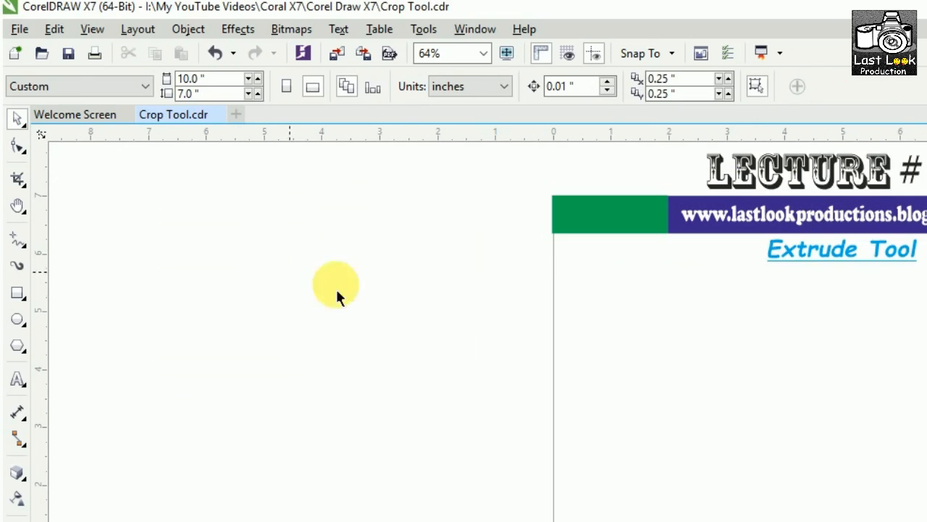
Draw a circle about 2.5 in across left of the page, and extrude it horizontally with the vanishing point at 3.25 in, 0.0 in
left_click(18, 319)
left_click_drag(408, 210, 461, 286)
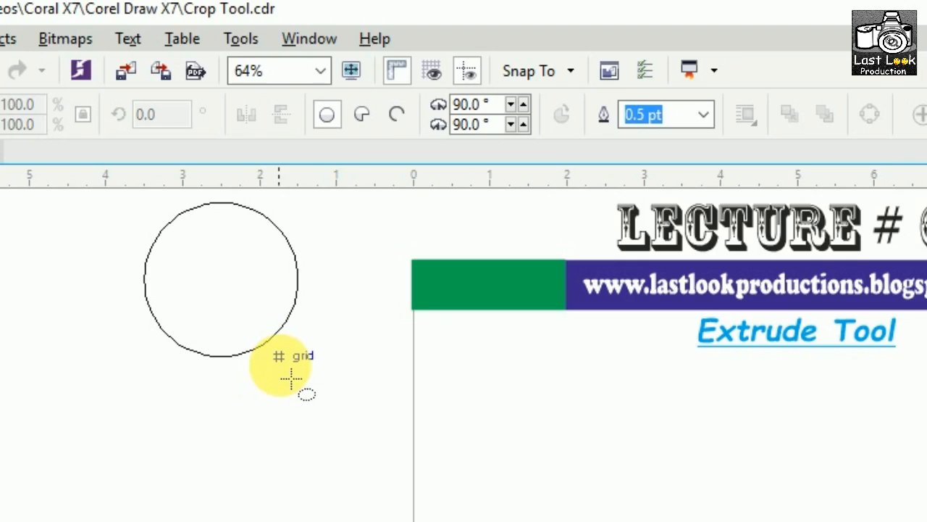
mouse_move(289, 378)
left_mouse_down()
mouse_move(226, 300)
mouse_move(265, 377)
mouse_move(283, 389)
left_mouse_up()
left_click_drag(221, 278, 471, 319)
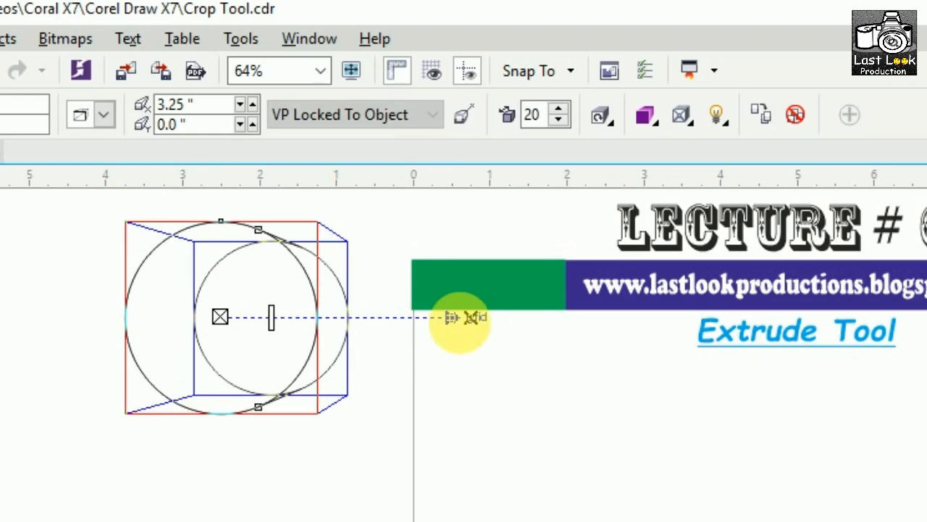
Try a bevel of 0.1 in depth and 45° angle on the extruded circle, and turn it off again
left_click(684, 118)
left_click(689, 172)
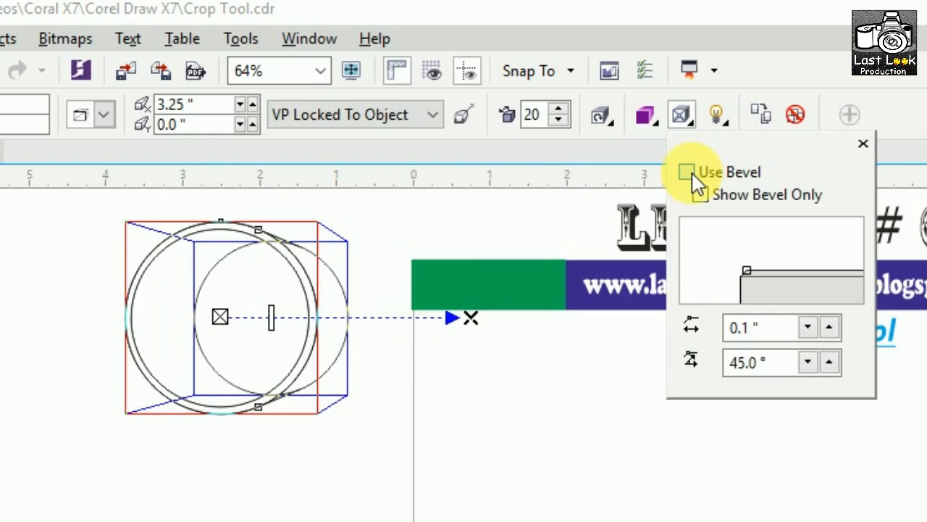
left_click(687, 173)
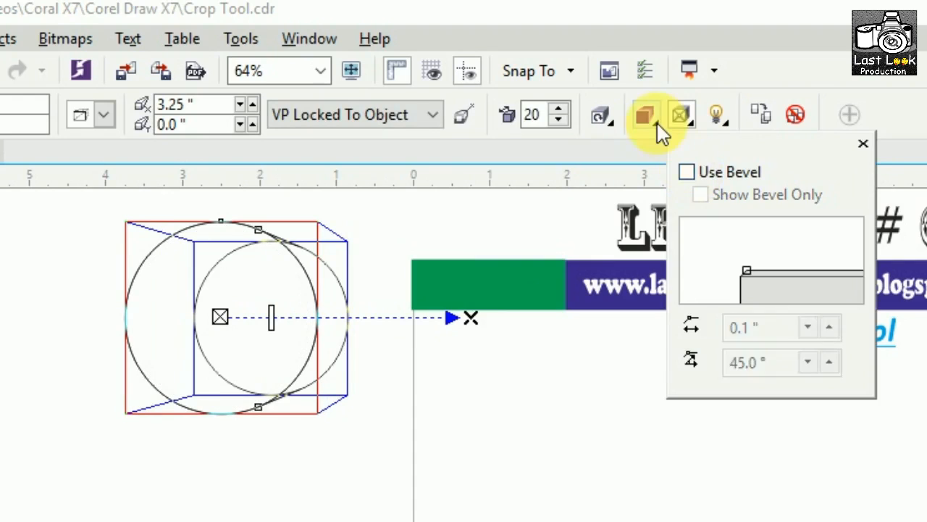
Preview colour shading on the extruded circle, and switch the extrusion to a solid yellow colour
left_click(647, 118)
left_click(746, 210)
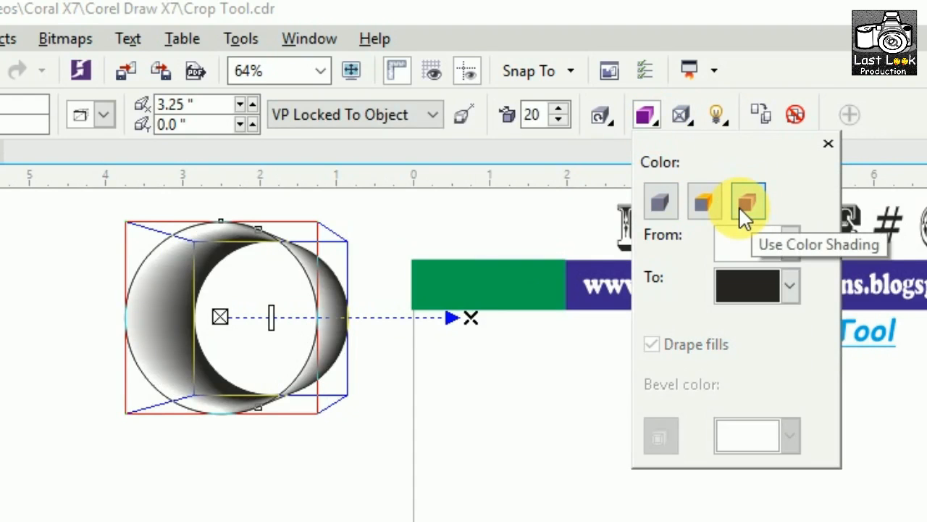
left_click(713, 212)
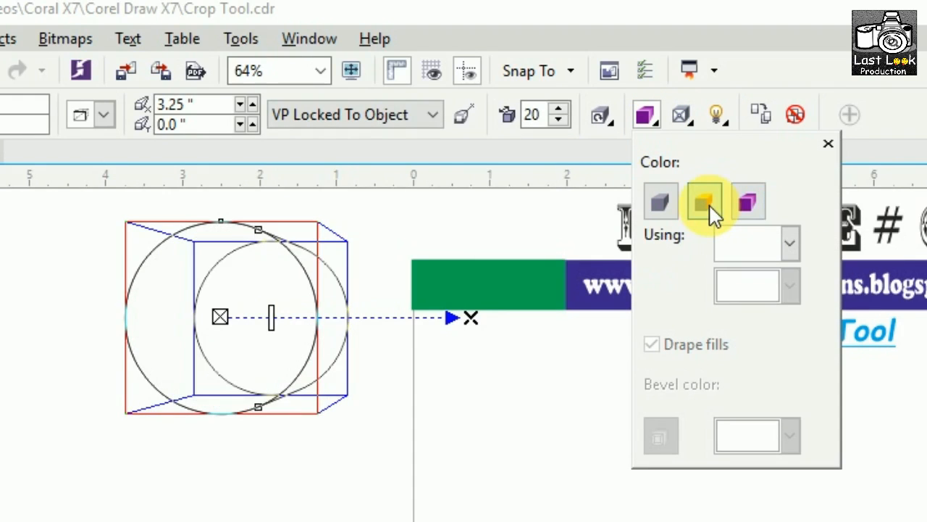
left_click(791, 244)
left_click(771, 303)
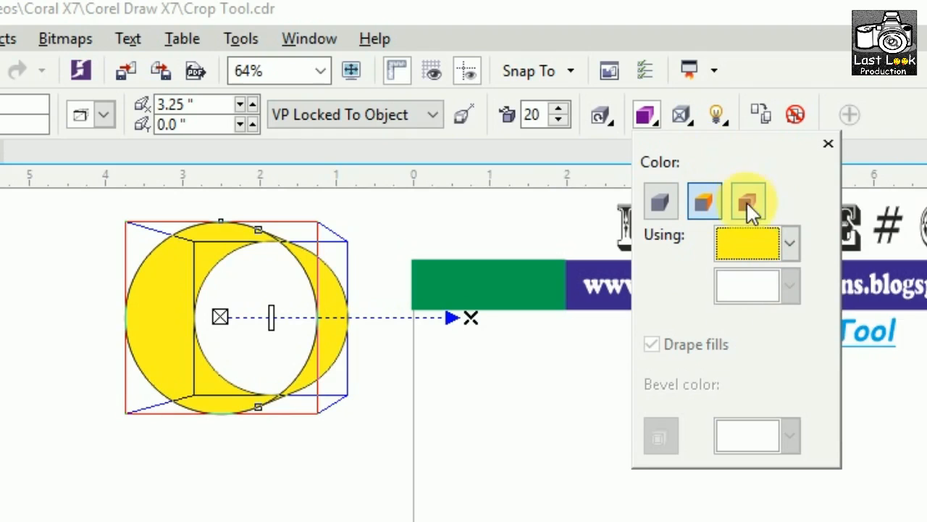
Try the 0.1 in, 45° bevel on the yellow extruded circle, and turn it off again
left_click(681, 114)
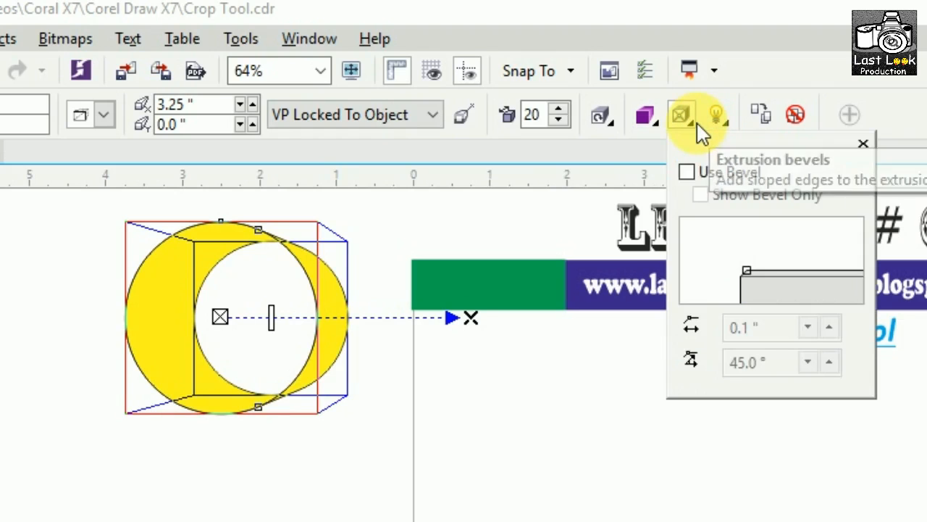
left_click(687, 172)
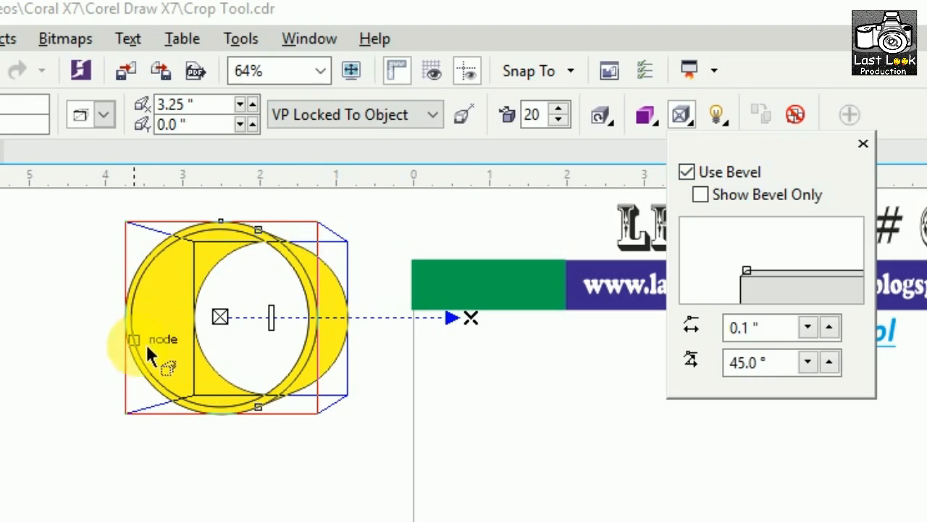
left_click(687, 172)
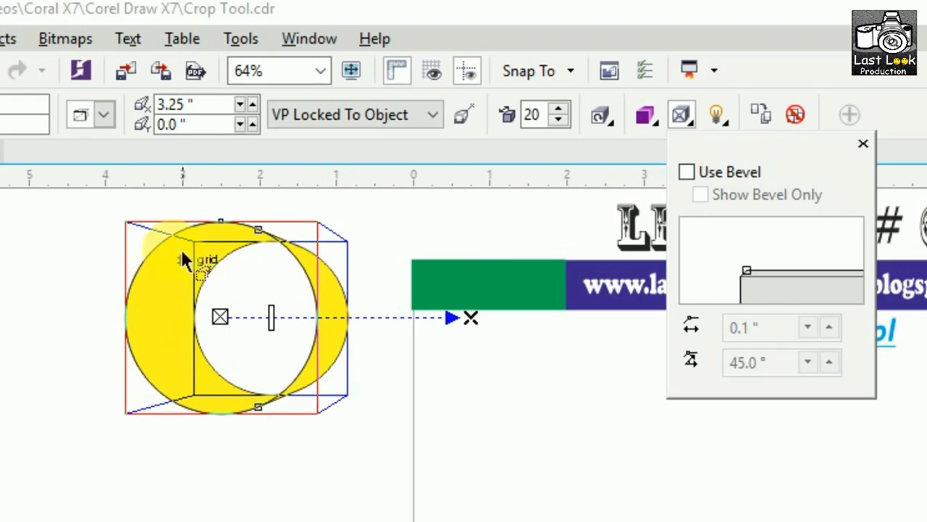
Increase the circle's extrusion depth to 54, and move its vanishing point out to 6.0 in, -0.25 in
left_click(271, 317)
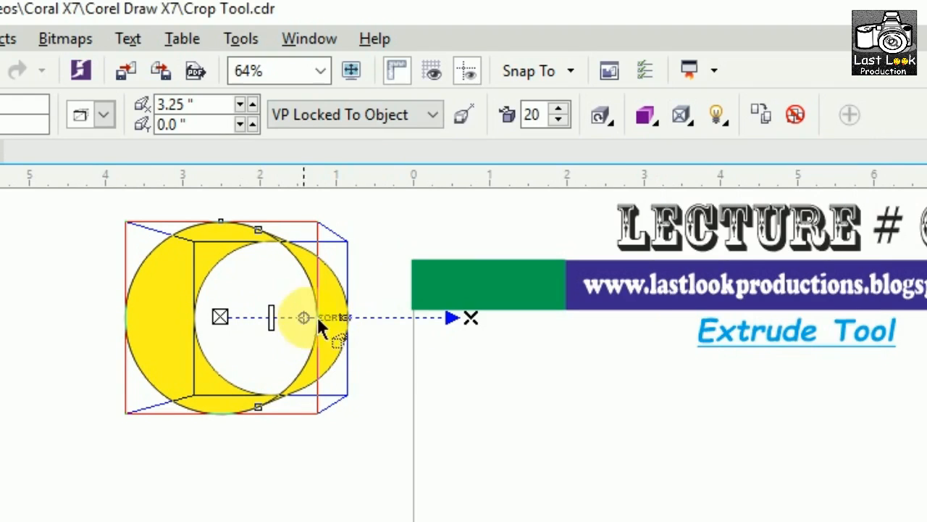
left_click_drag(272, 318, 452, 317)
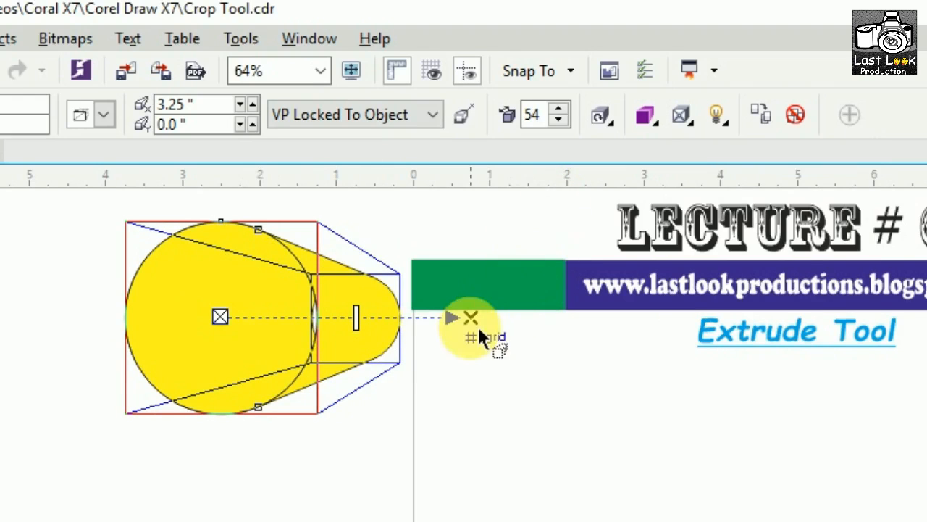
left_click_drag(503, 323, 688, 344)
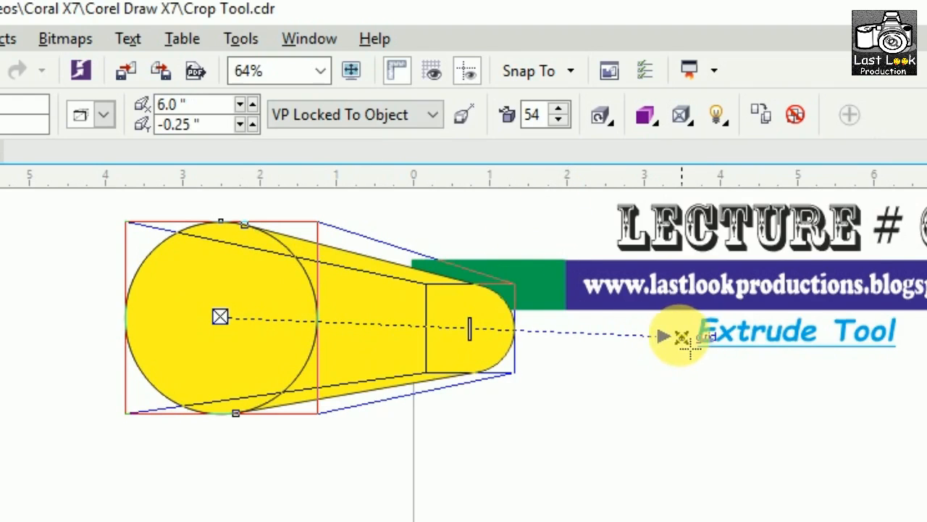
Apply a bevel to the extruded circle and reshape it interactively to 0.562 in depth and 53.9° angle
left_click(716, 116)
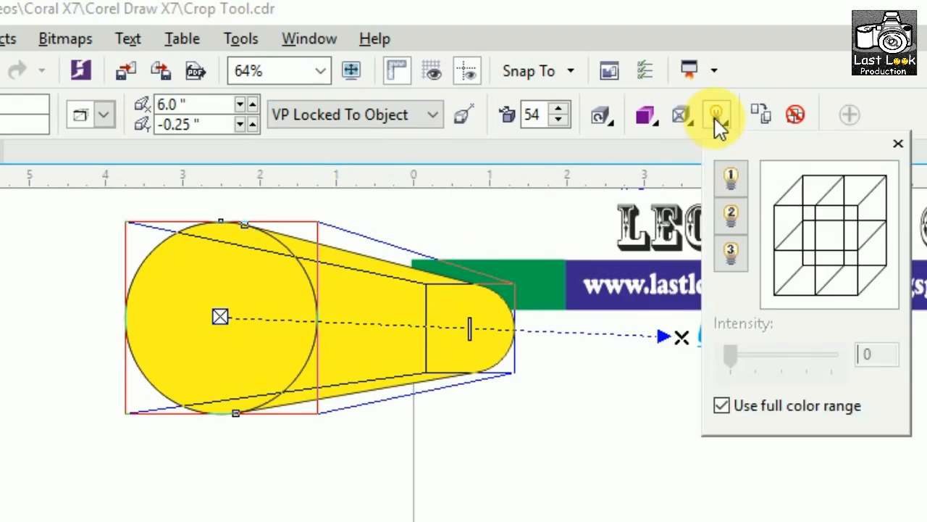
left_click(681, 116)
left_click(686, 172)
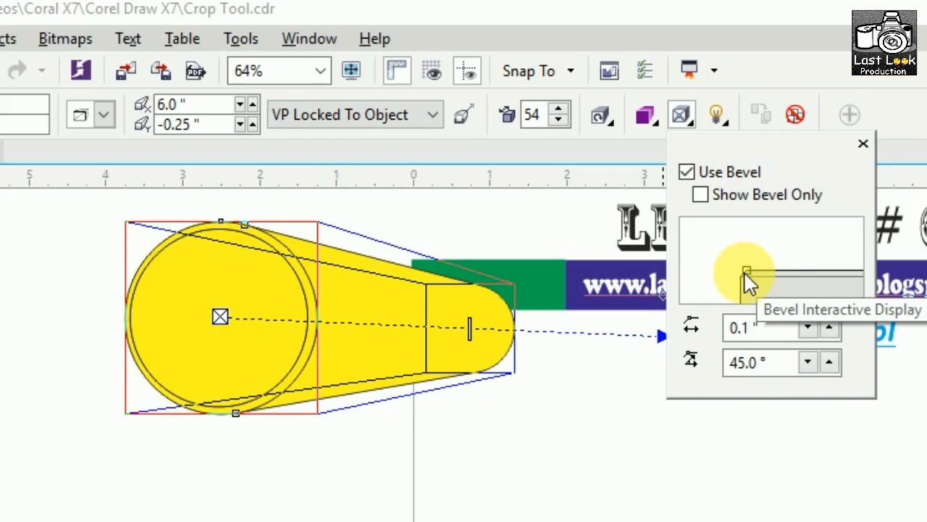
left_click_drag(746, 266, 748, 224)
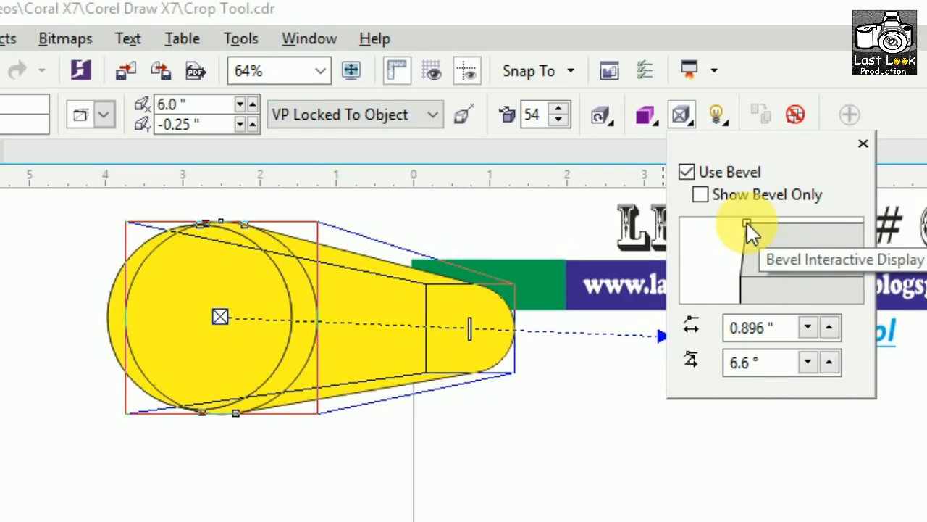
left_click_drag(748, 225, 811, 233)
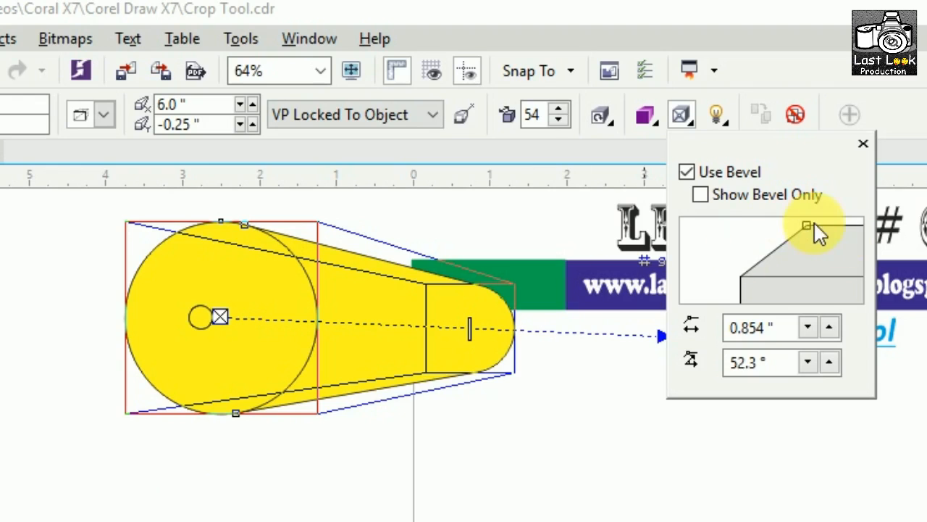
left_click_drag(809, 232, 787, 252)
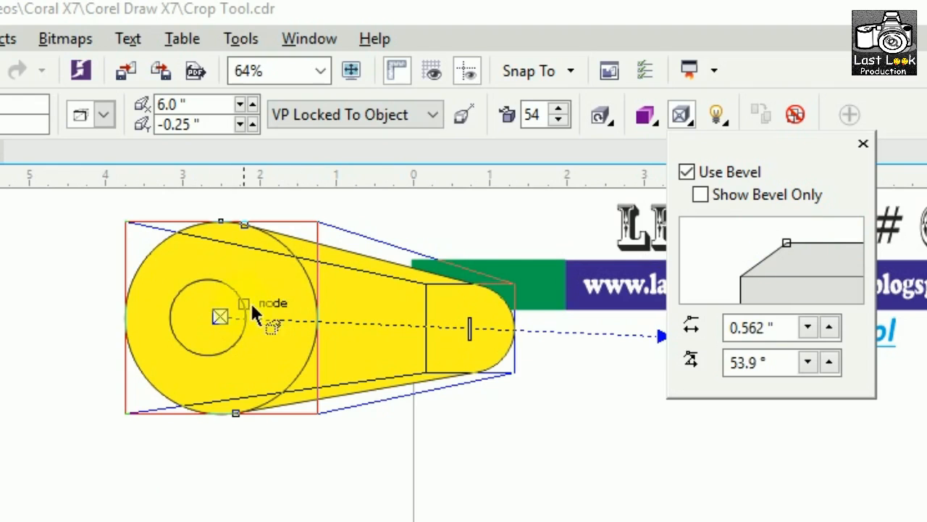
Apply colour shading from red to yellow to the extruded circle, and turn its bevel off
left_click(646, 116)
left_click(747, 203)
left_click(790, 244)
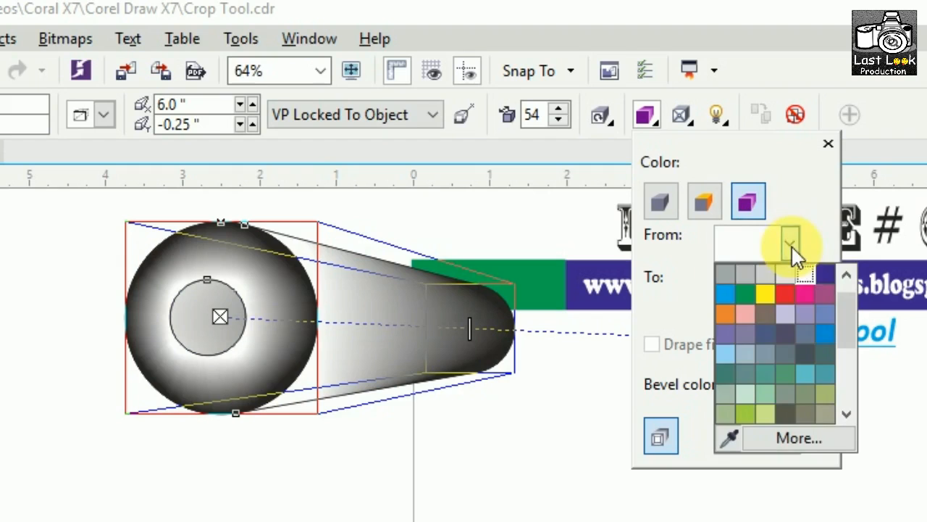
left_click(785, 293)
left_click(790, 284)
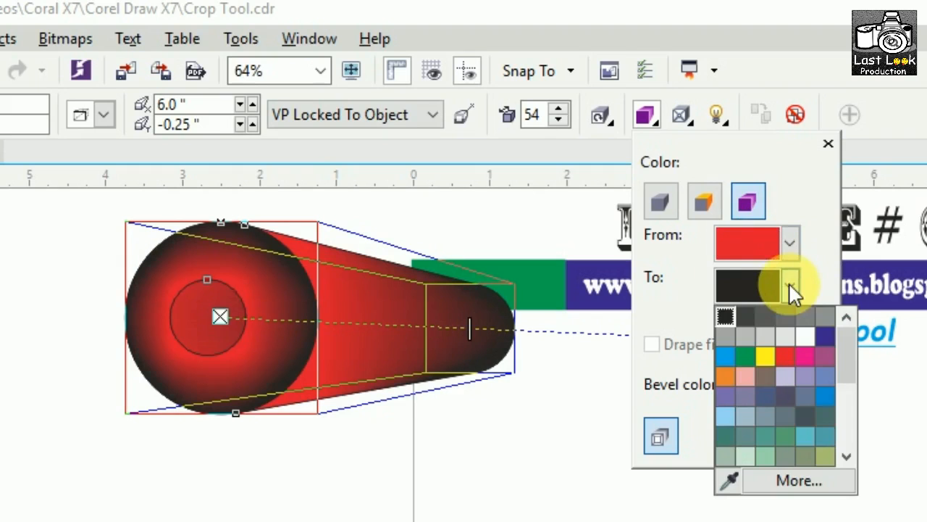
left_click(769, 358)
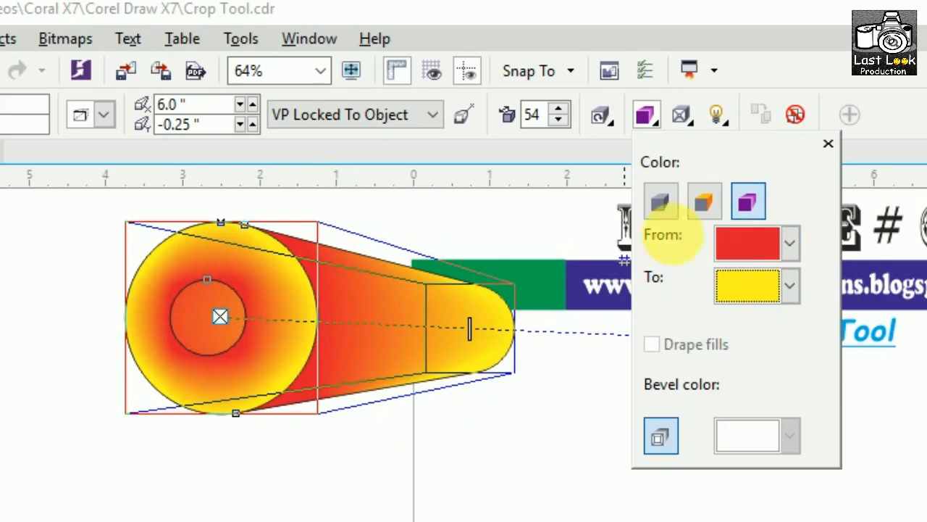
left_click(681, 114)
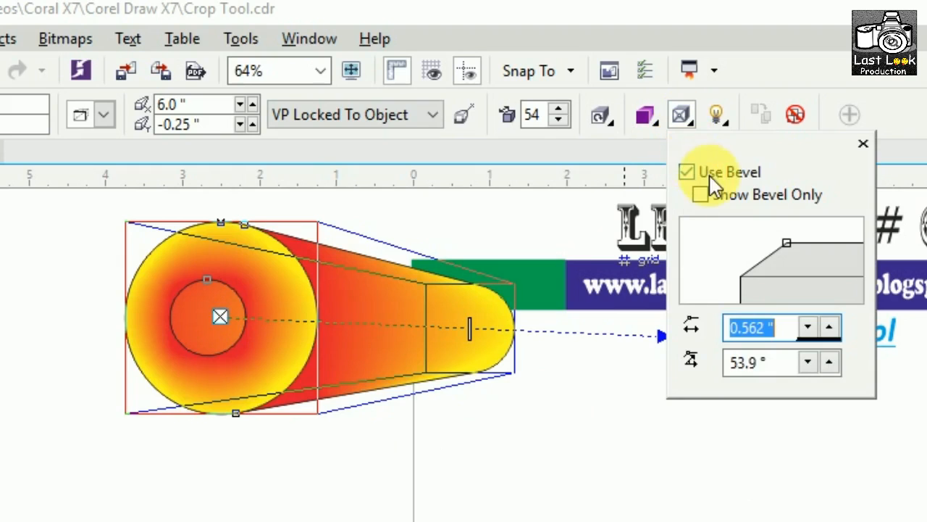
left_click(686, 174)
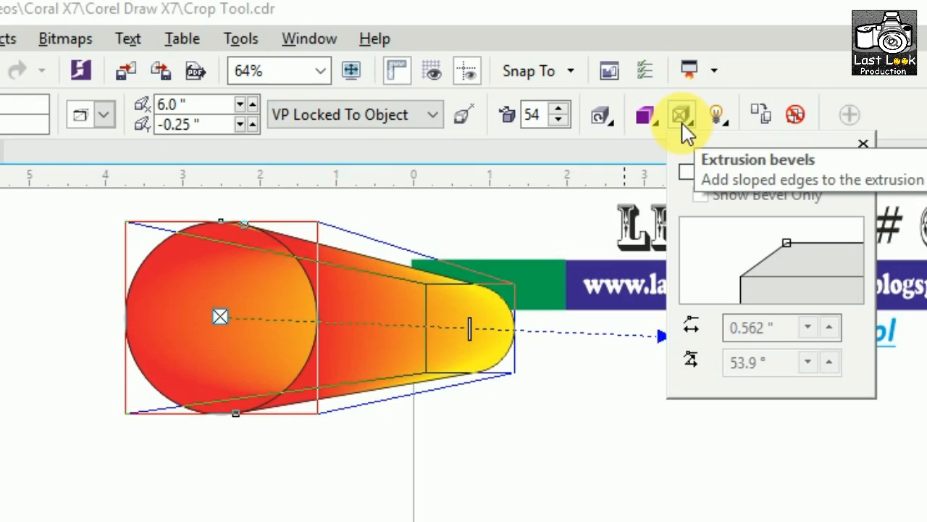
Try extrusion lights 1, 2 and 3 at intensity 100 on the extruded circle, and switch all three off again
left_click(718, 116)
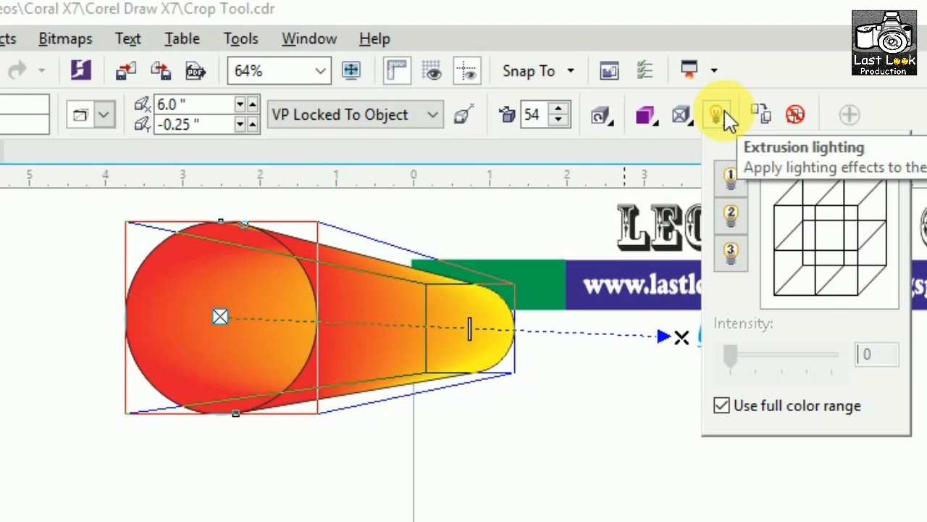
left_click(729, 190)
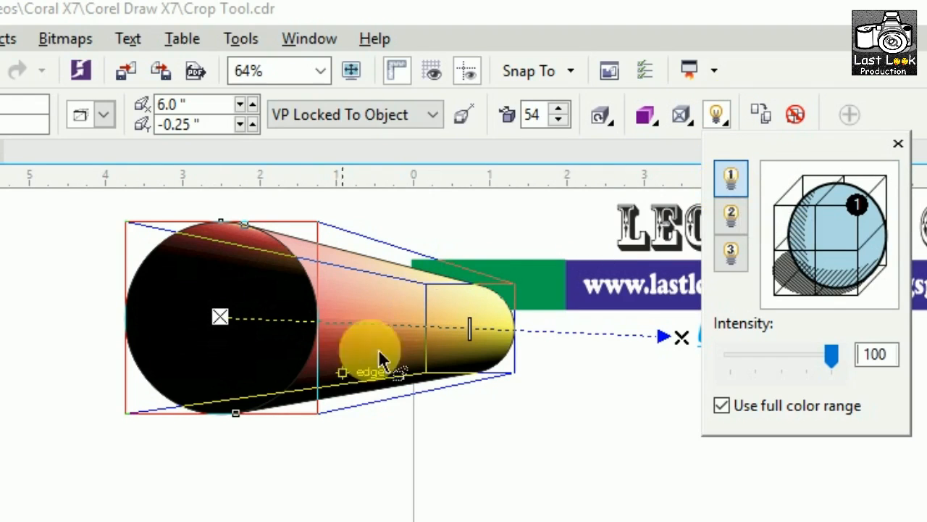
left_click(733, 210)
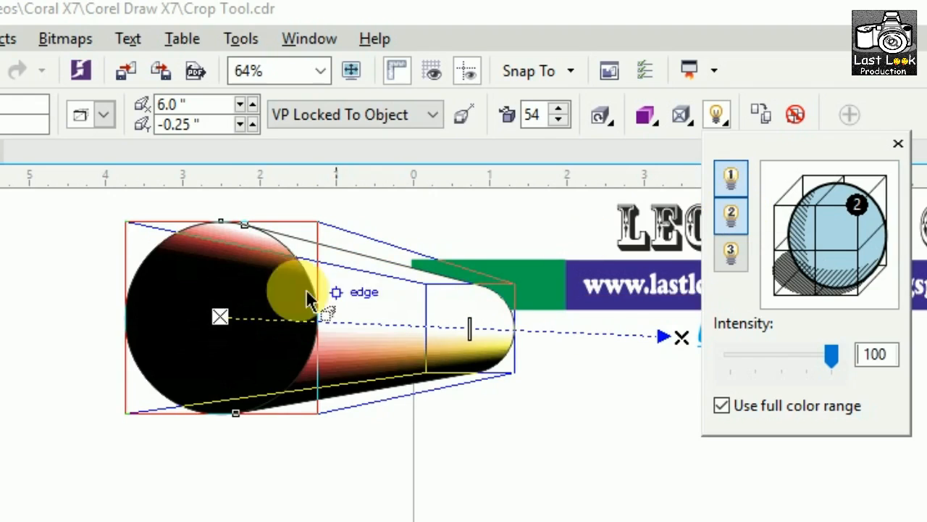
left_click(730, 254)
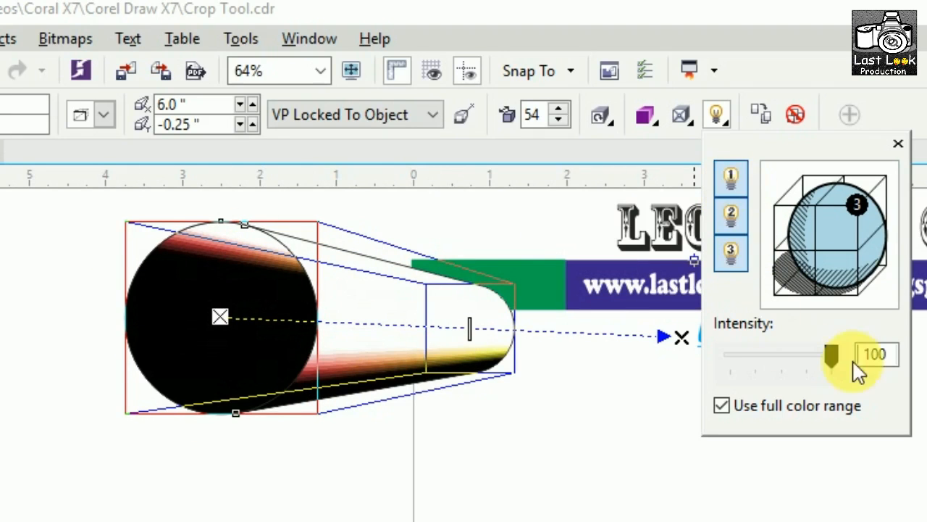
mouse_move(832, 353)
left_mouse_down()
mouse_move(792, 362)
mouse_move(831, 355)
left_mouse_up()
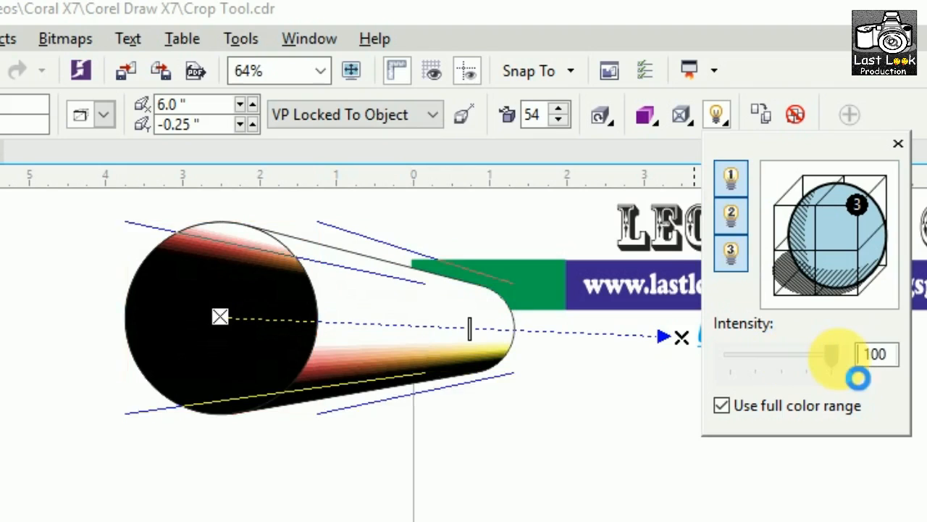
left_click(732, 189)
left_click(734, 213)
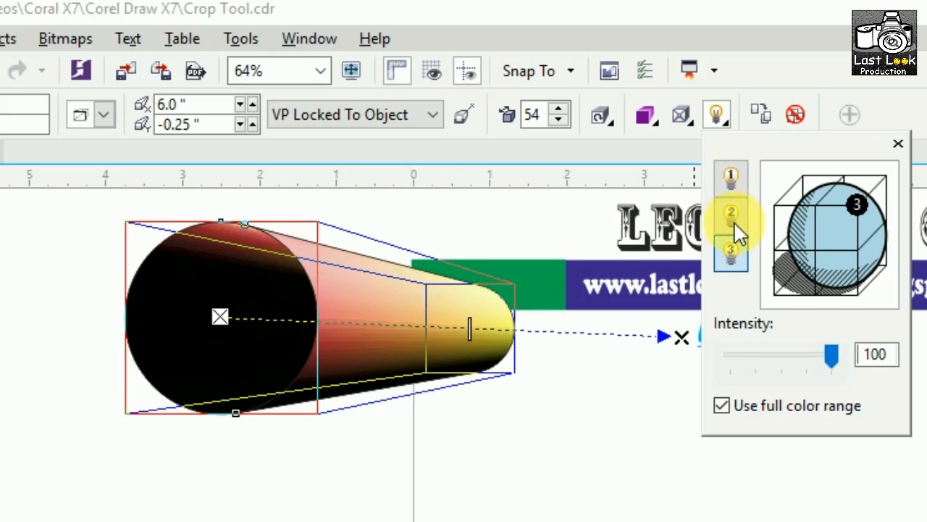
left_click(737, 250)
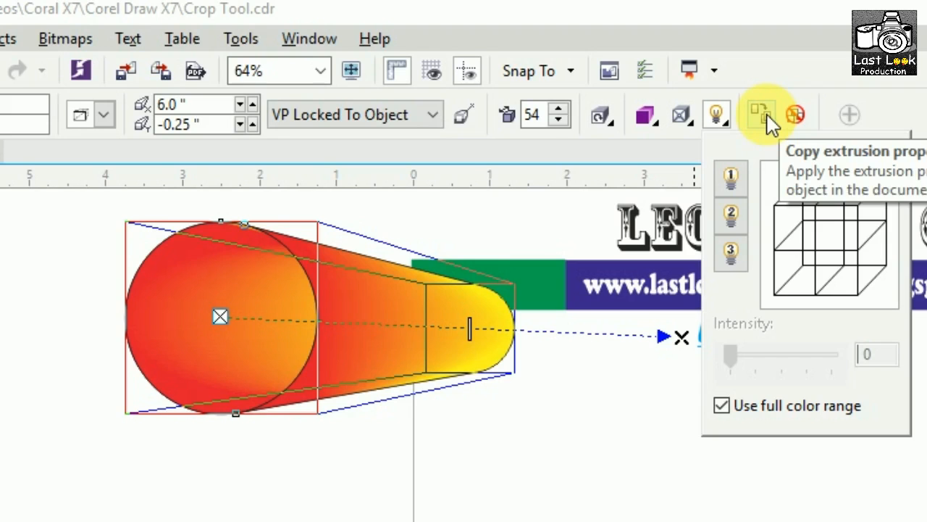
Draw a second circle about 1.5 in across below the Extrude Tool title, and activate the Extrude tool
left_click(0, 163)
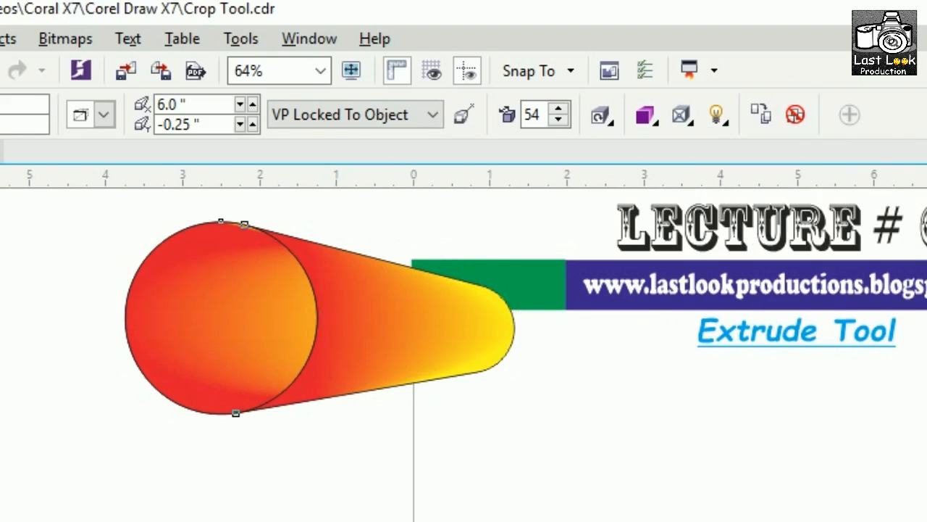
key("F7")
left_click_drag(605, 396, 649, 455)
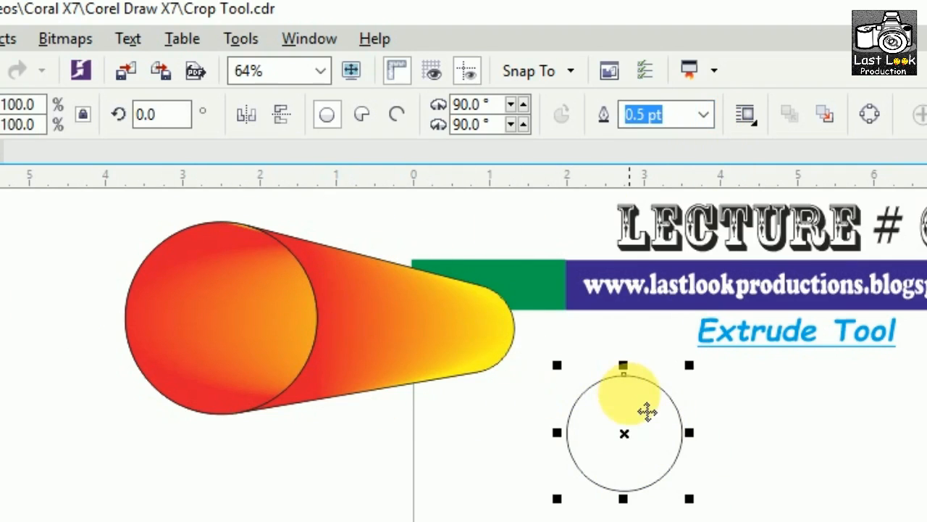
left_click(36, 497)
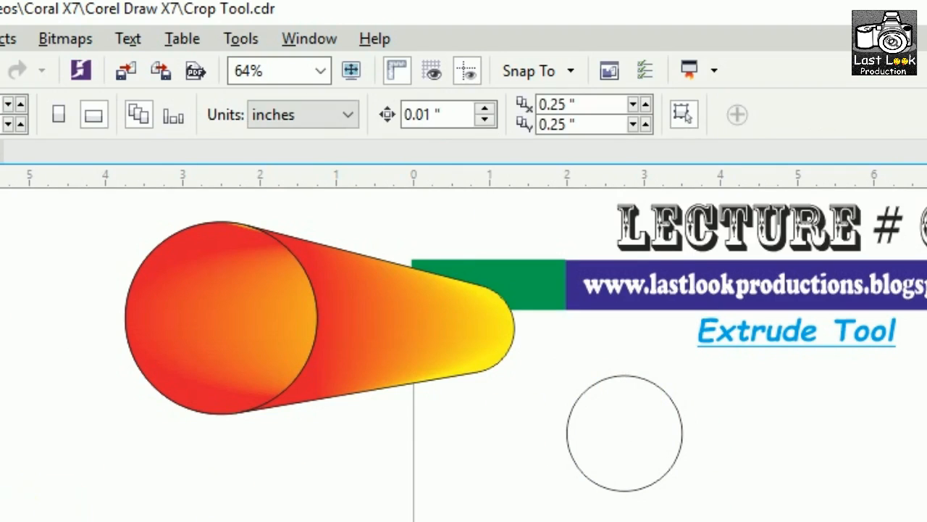
left_click(2, 500)
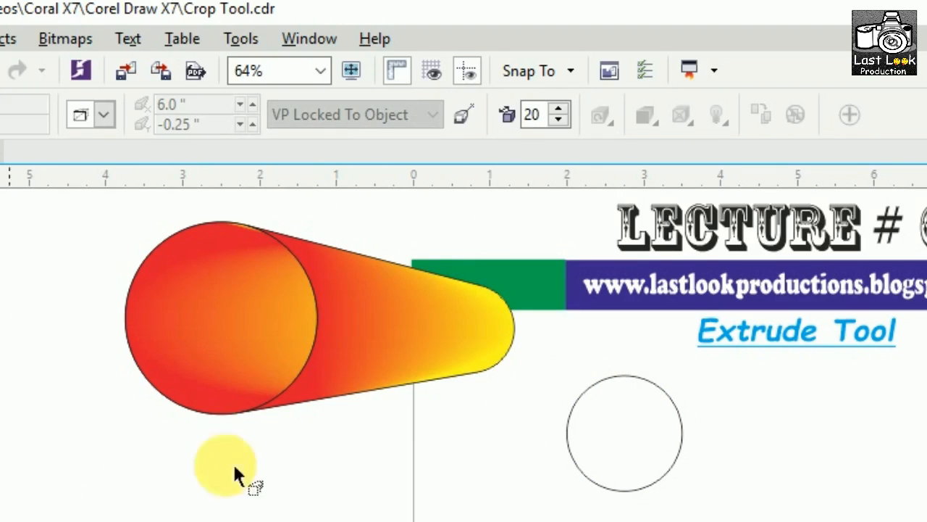
Try to copy extrusion properties between the two circles with the extruded circle selected, and abandon the attempt
left_click(368, 371)
left_click(645, 456)
left_click(421, 334)
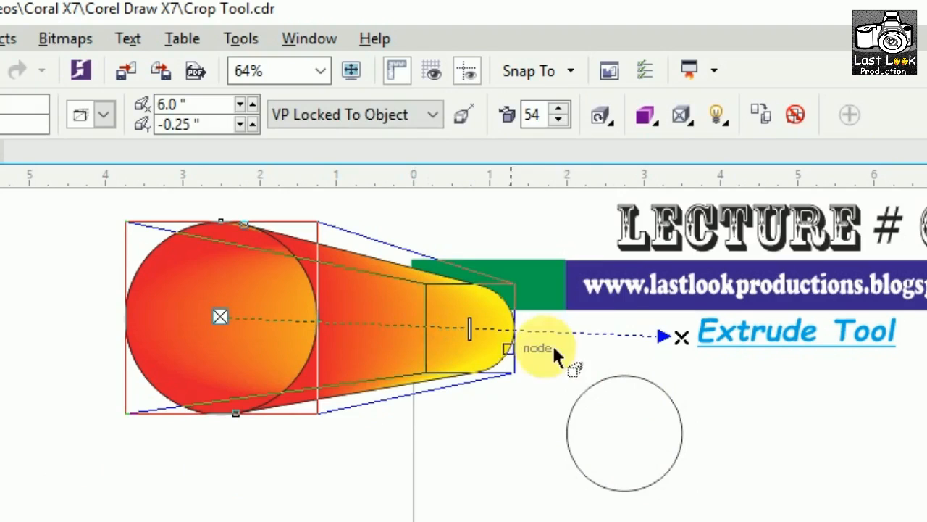
left_click(774, 119)
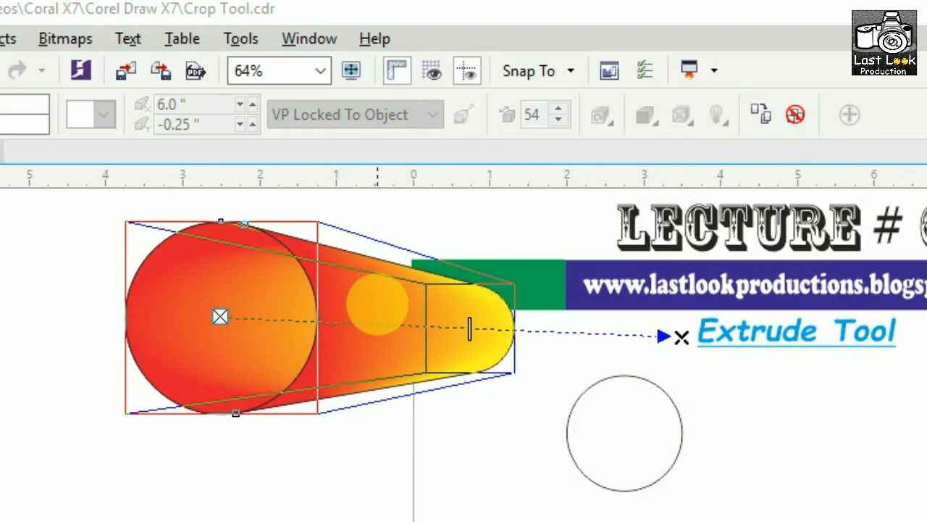
left_click(378, 308)
left_click(621, 498)
left_click(622, 441)
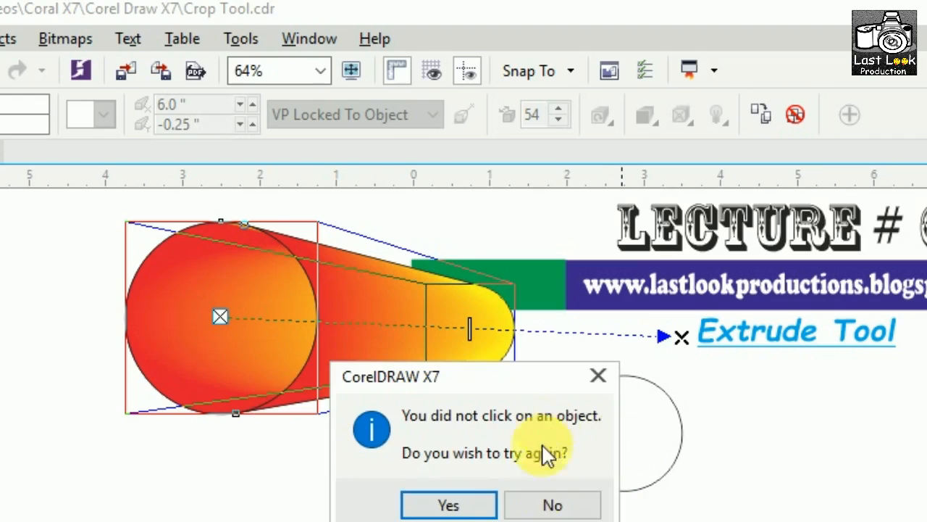
left_click(549, 503)
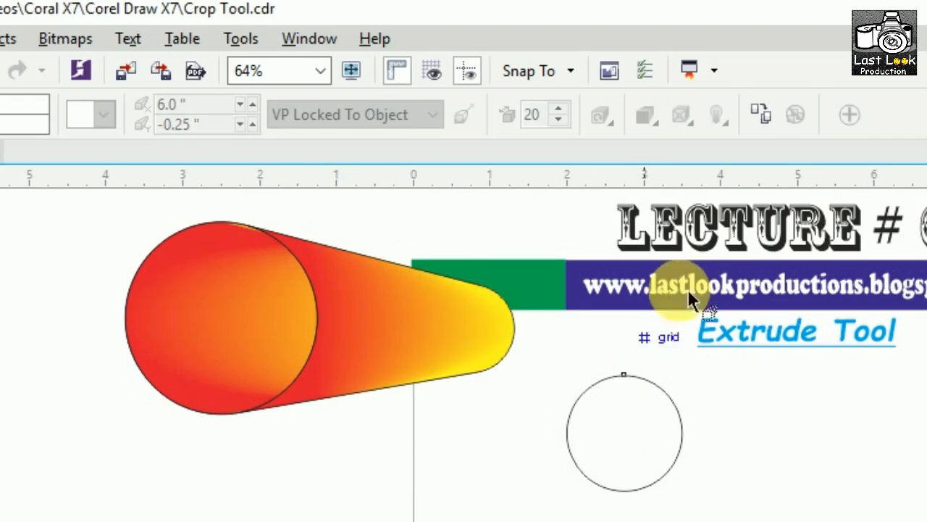
Copy the large circle's extrusion properties to the smaller circle below the Extrude Tool title, and delete the smaller extruded circle
left_click(771, 109)
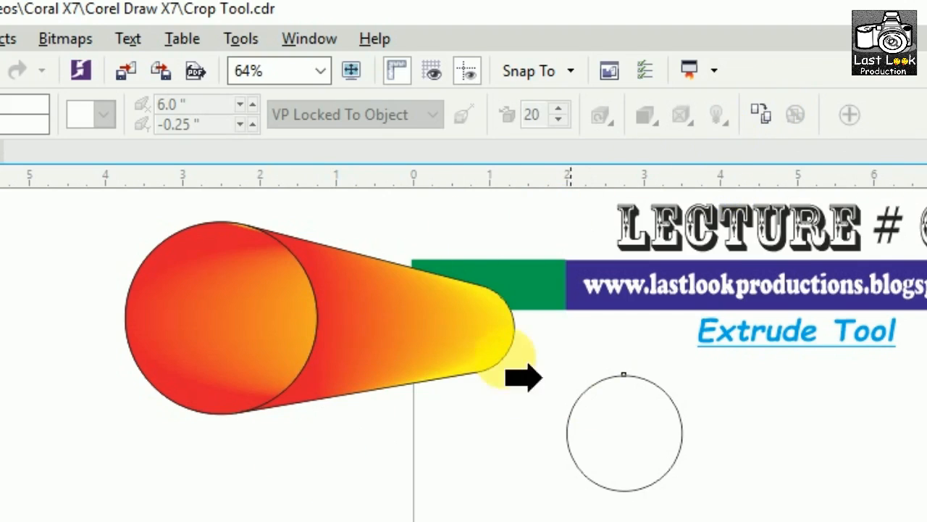
left_click(352, 342)
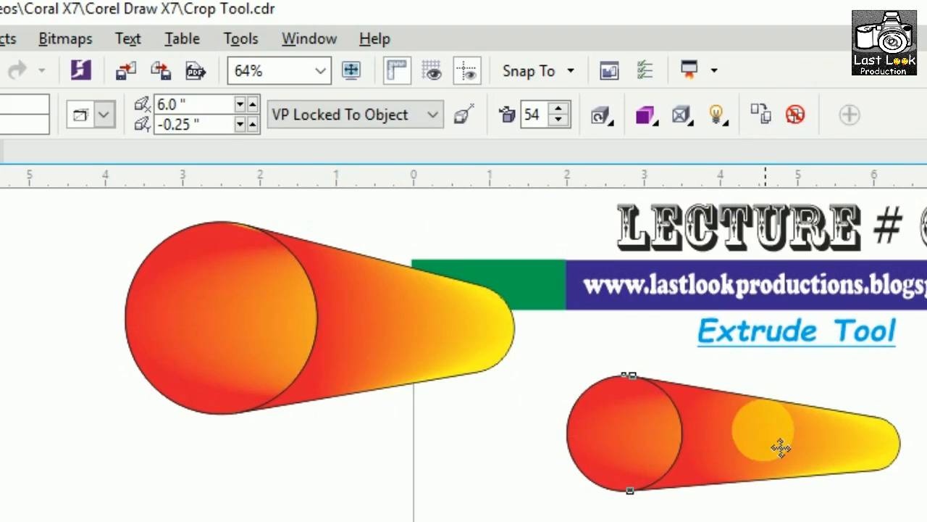
left_click_drag(613, 442, 459, 451)
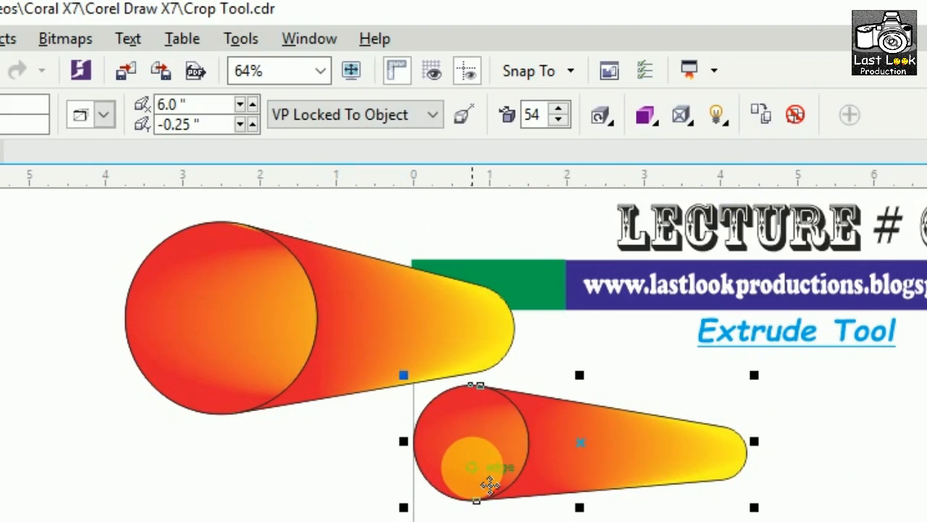
key("Delete")
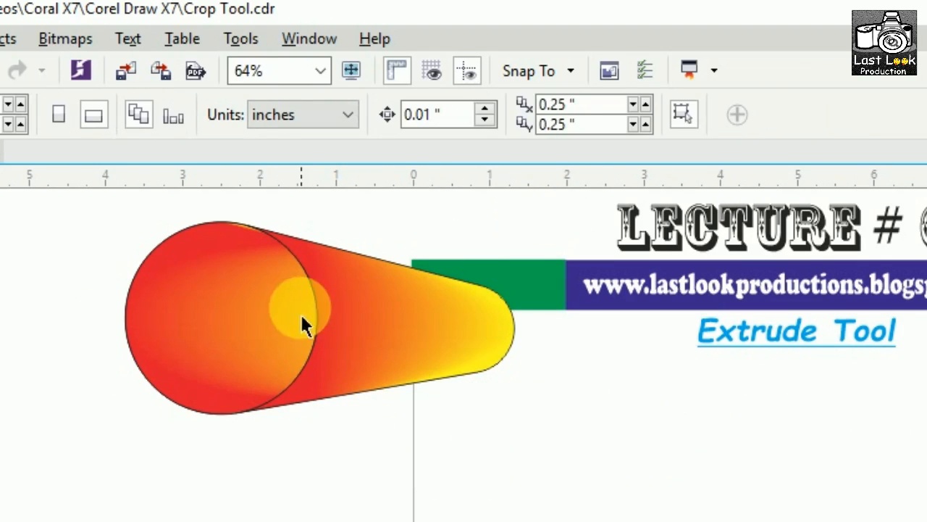
Clear the extrusion from the large circle, and extrude it again toward the page with the vanishing point at about 3.23, 0.11 in
left_click(303, 319)
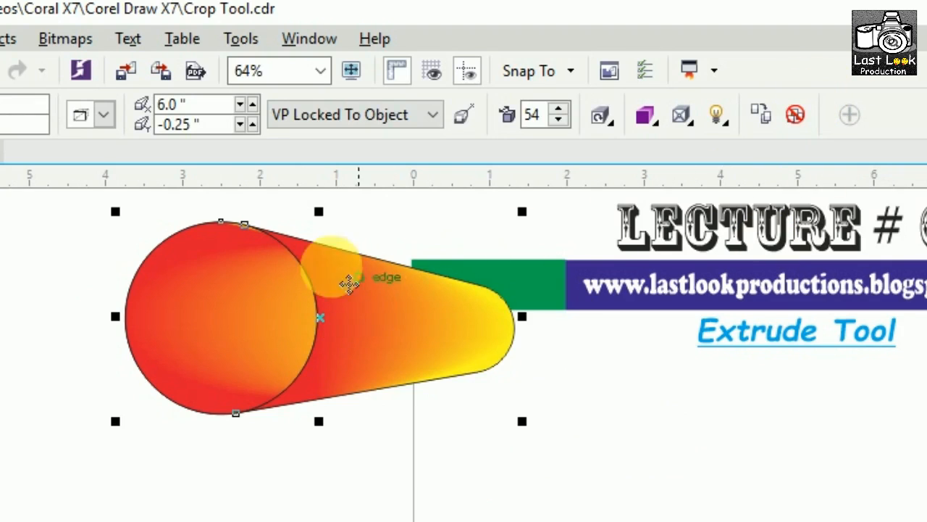
left_click_drag(190, 327, 237, 297)
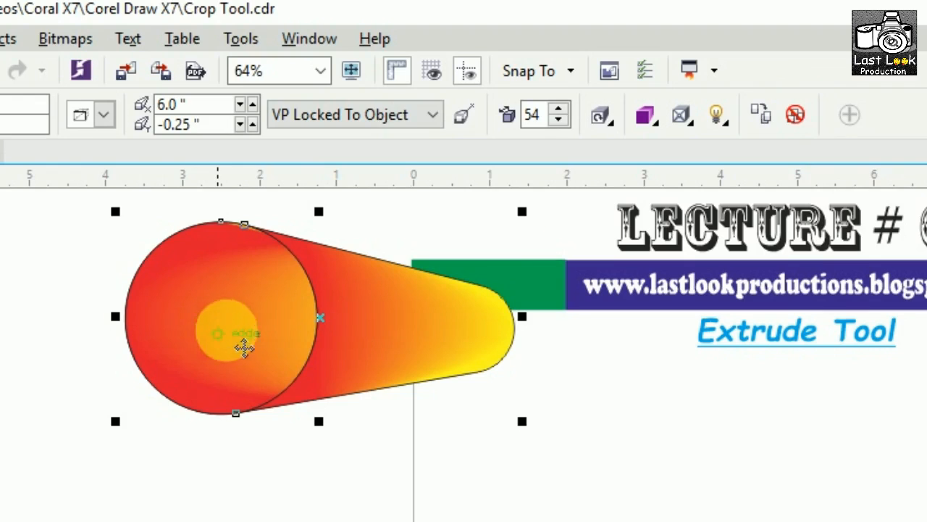
left_click(796, 116)
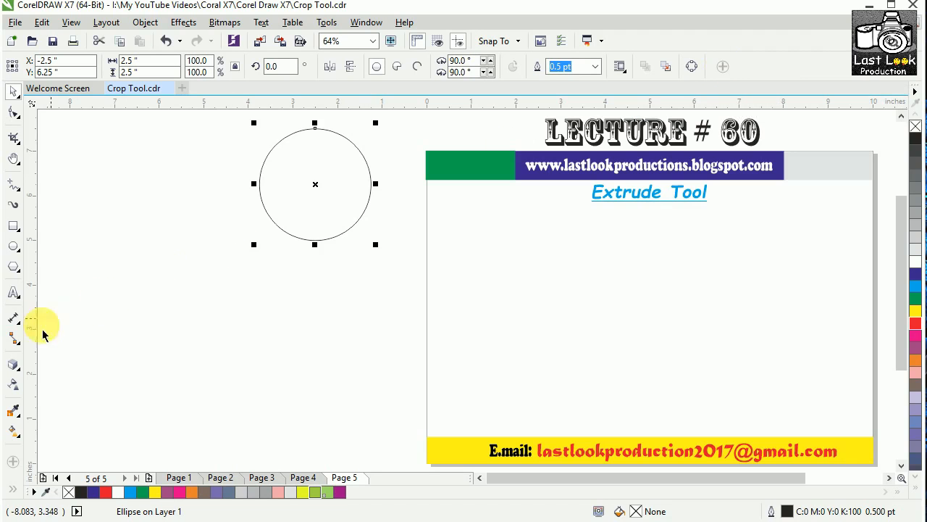
left_click(10, 366)
left_click_drag(322, 188, 459, 180)
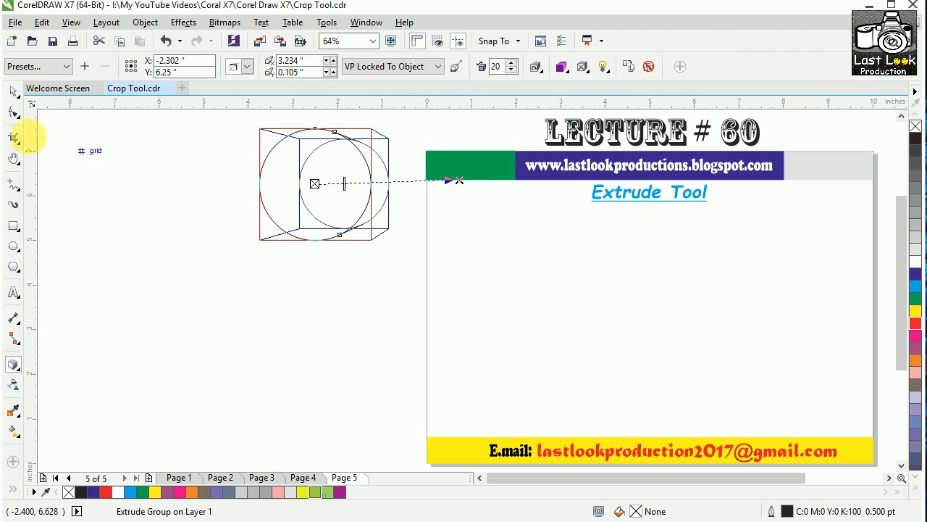
Hide the Preset List, Add Preset, Delete Preset, Object Origin, Position and VP Coordinate controls from the Extrude tool's property bar
left_click(680, 67)
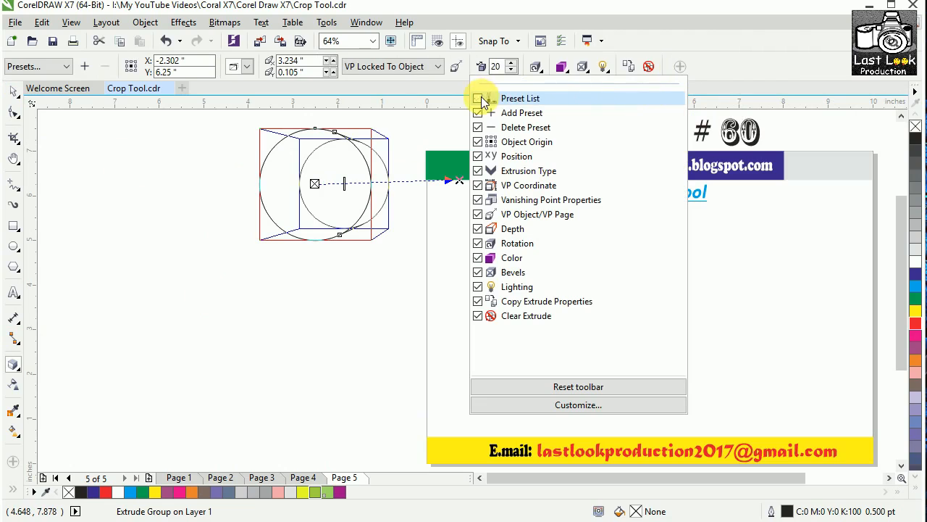
left_click(479, 98)
left_click(477, 112)
left_click(477, 126)
left_click(477, 141)
left_click(477, 156)
left_click(477, 170)
left_click(478, 185)
left_click(478, 171)
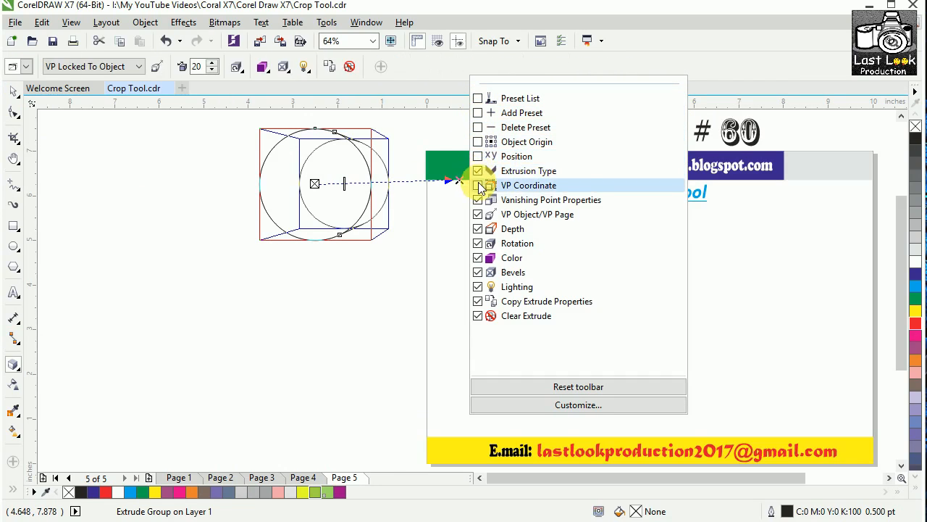
Restore the hidden preset, origin, position and VP Coordinate controls, and toggle VP Object/VP Page and Depth off and back on
left_click(477, 186)
left_click(477, 156)
left_click(478, 141)
left_click(478, 127)
left_click(477, 113)
left_click(478, 97)
left_click(478, 214)
left_click(477, 228)
left_click(477, 214)
left_click(477, 228)
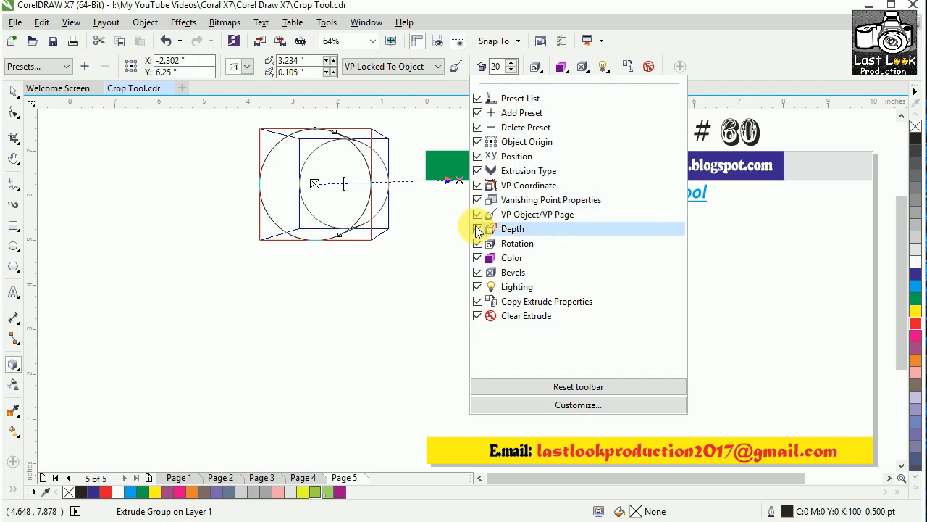
left_click(770, 337)
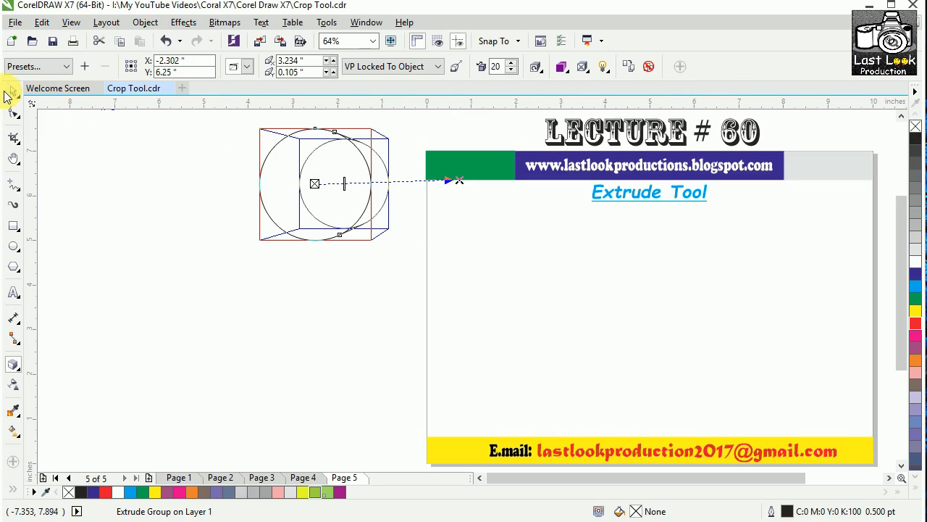
Move the extruded circle further down and away from the page, and delete it
left_click(10, 92)
left_click_drag(336, 197, 287, 269)
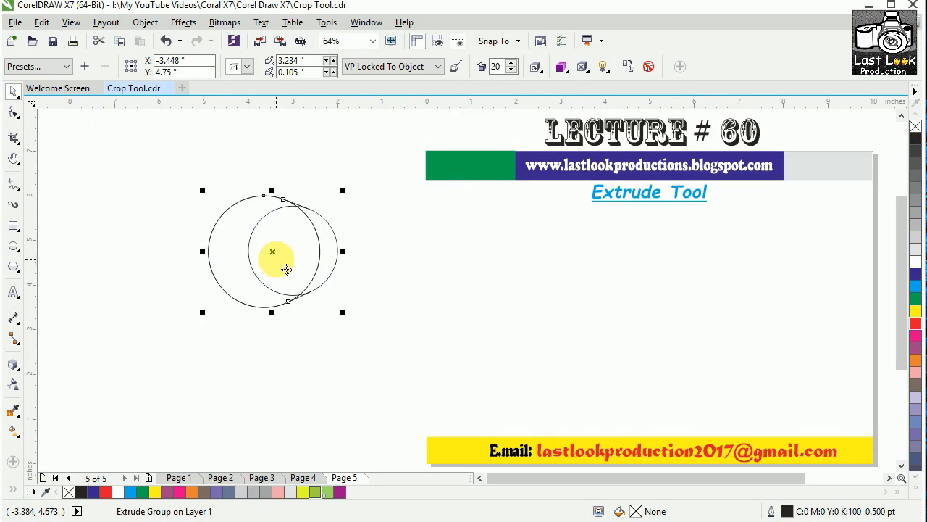
key("Delete")
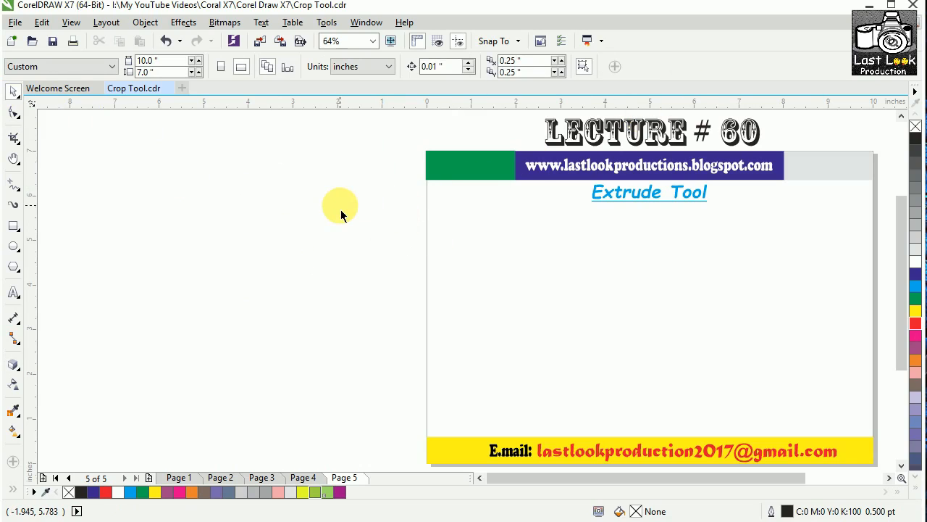
scroll(368, 229, "right", 3)
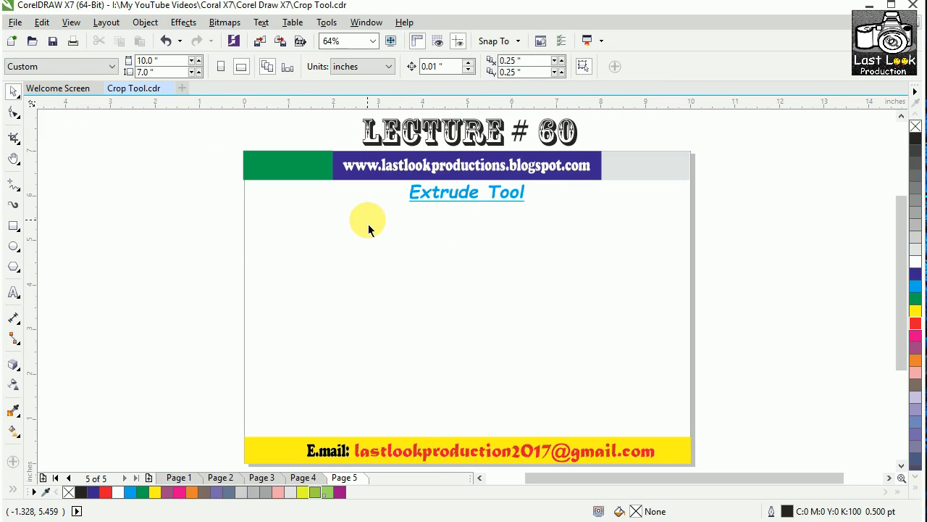